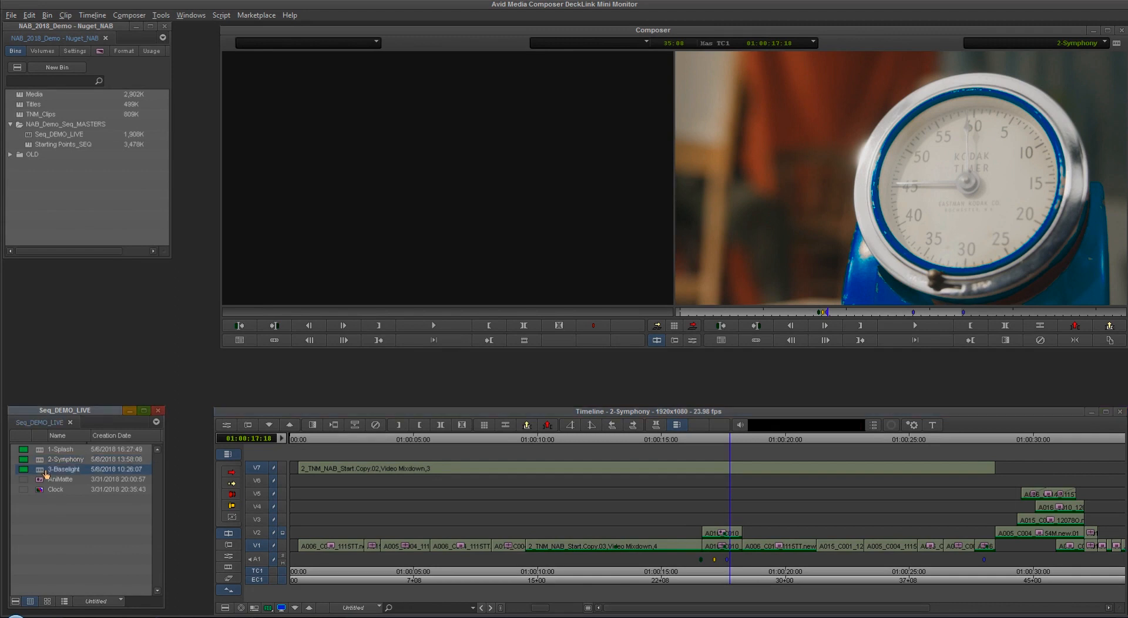
- Load the 3-Baselight sequence and park the playhead on the clock shot at about 01:00:18:00
double_click(45, 472)
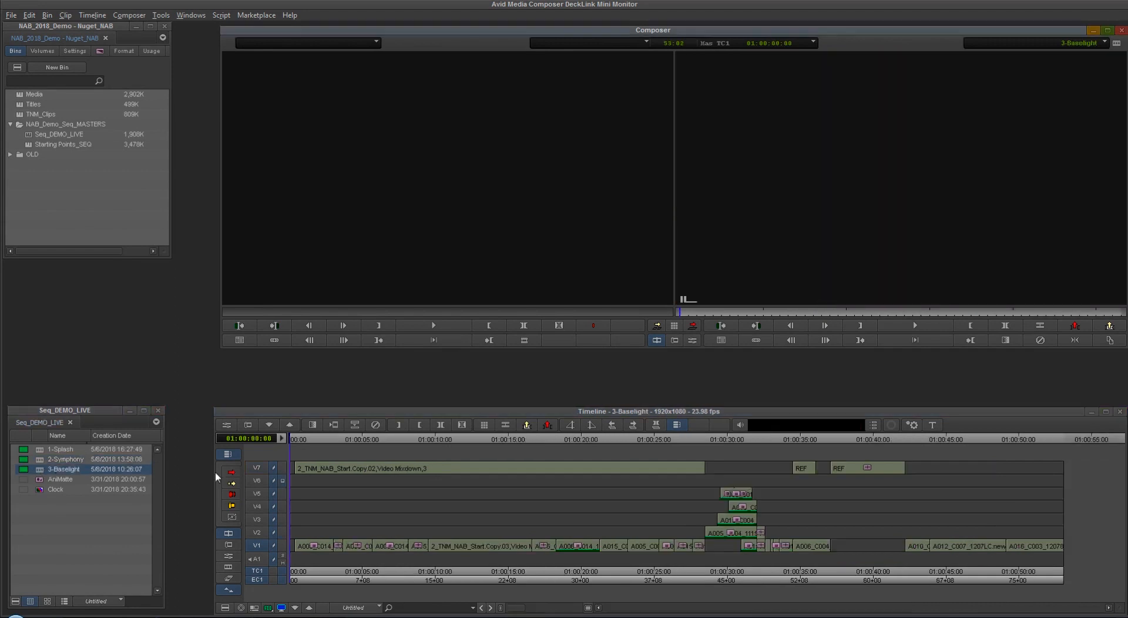
drag(311, 531, 553, 531)
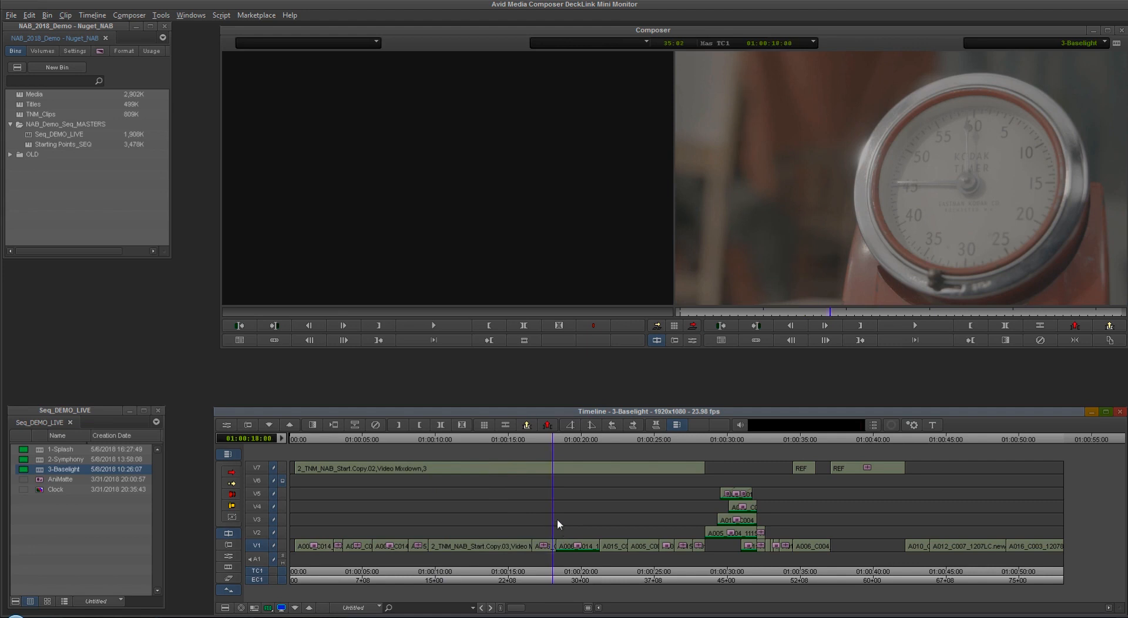
- Apply the FilmLight Baselight effect to the filler on track V6 above the whole sequence
click(100, 51)
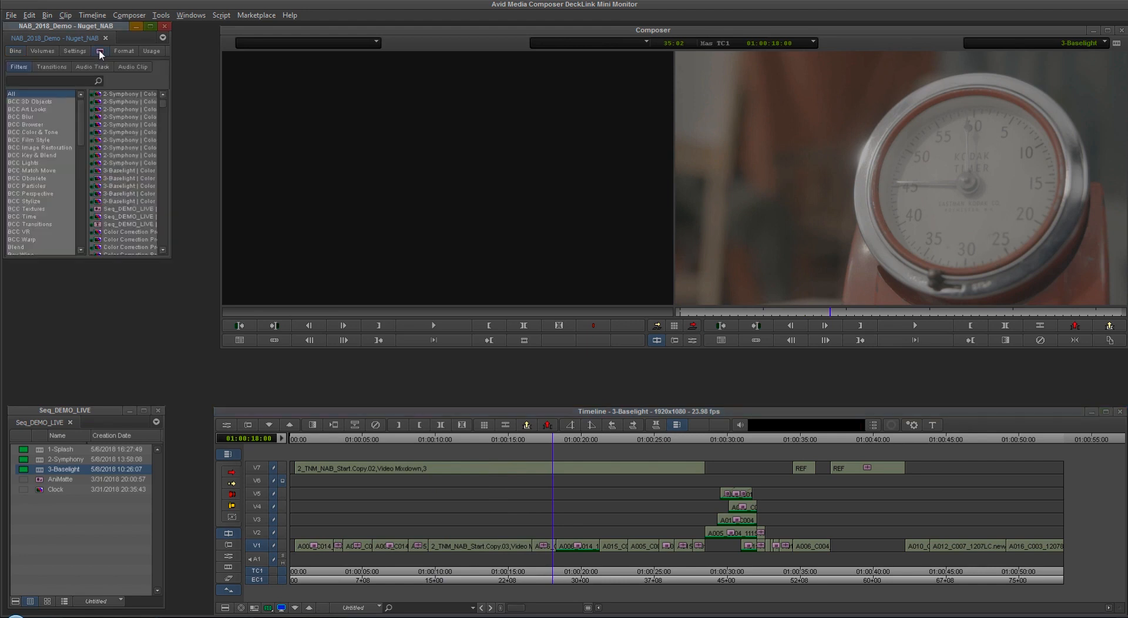
drag(82, 111, 74, 153)
click(52, 164)
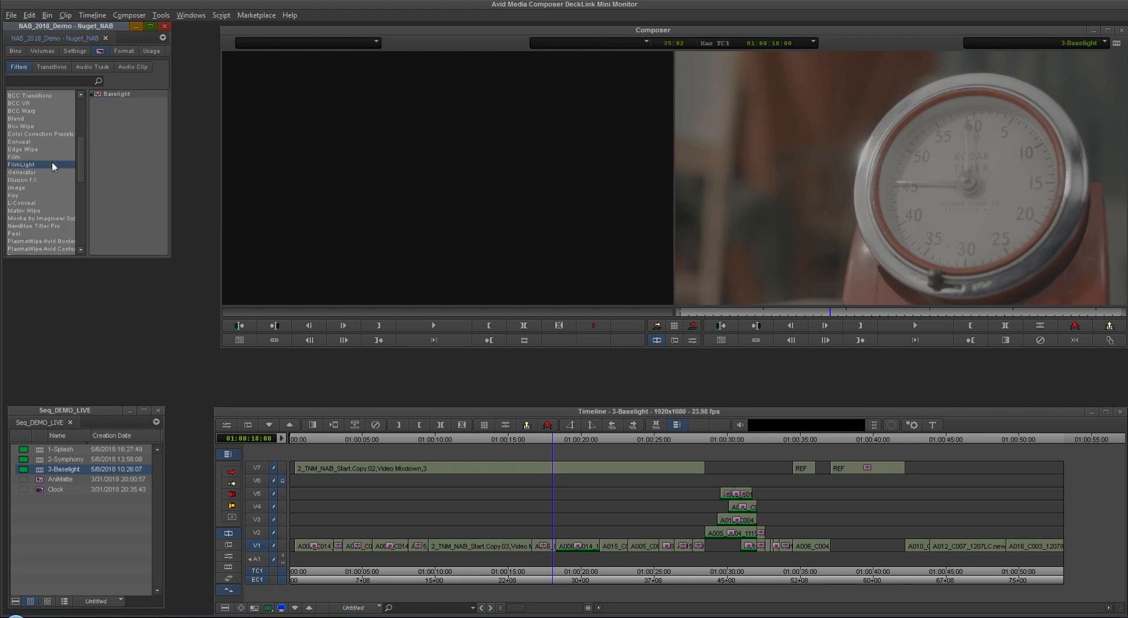
click(98, 94)
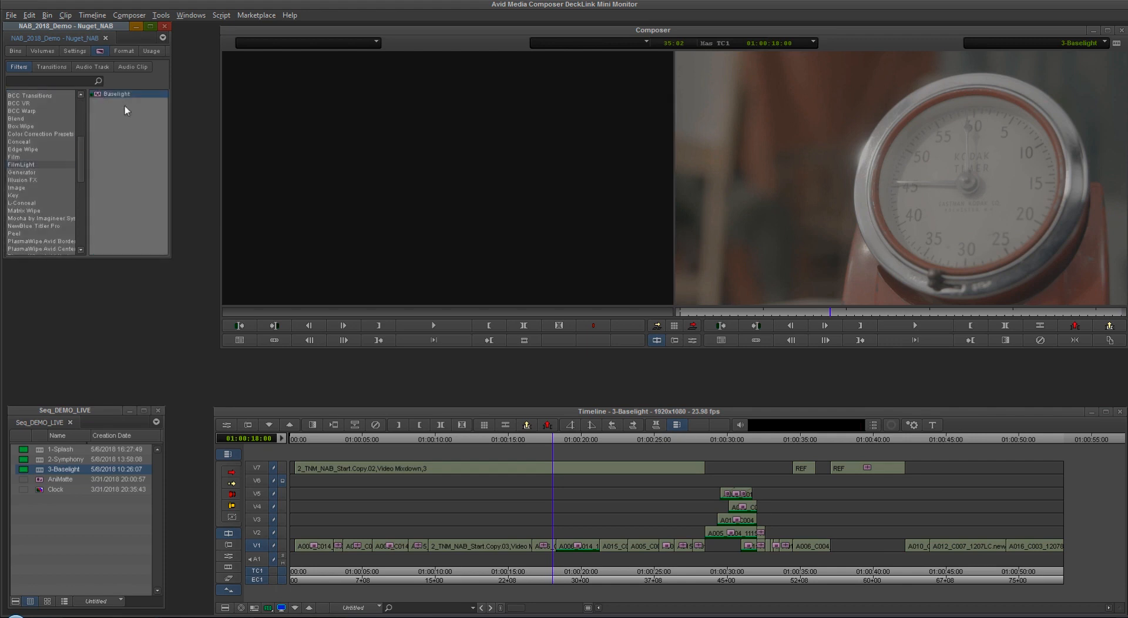
drag(125, 105, 552, 548)
drag(100, 97, 559, 481)
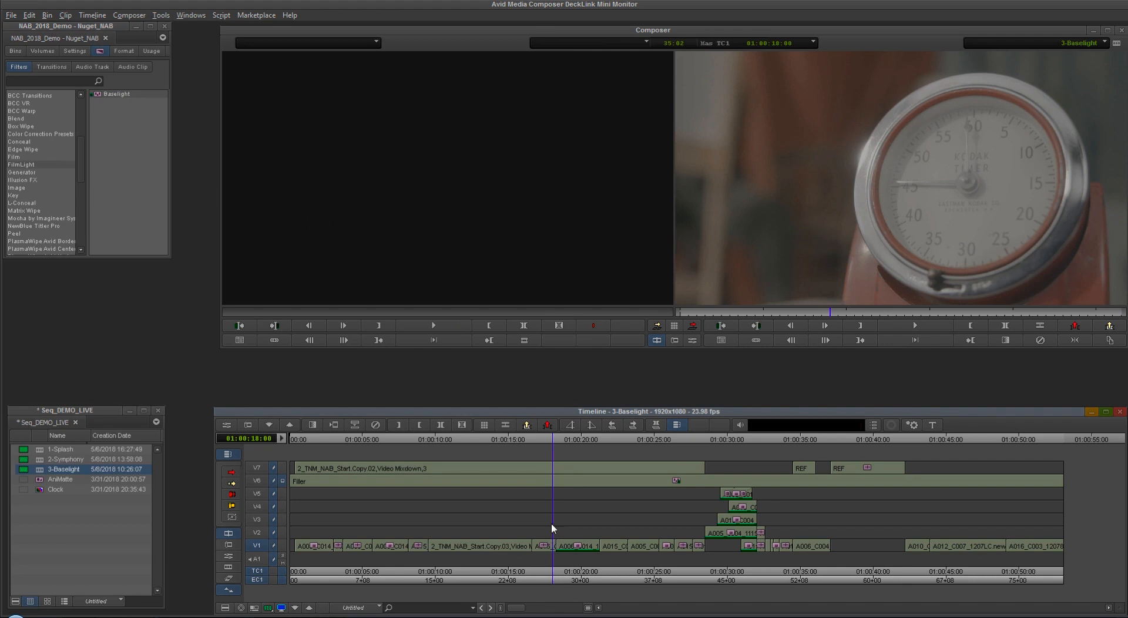
- Move the playhead back to 01:00:16:23 and open the Baselight editor from the filler effect's settings
key(Left)
key(Left)
mouse_move(552, 477)
mouse_down()
mouse_move(363, 478)
mouse_move(538, 481)
mouse_up()
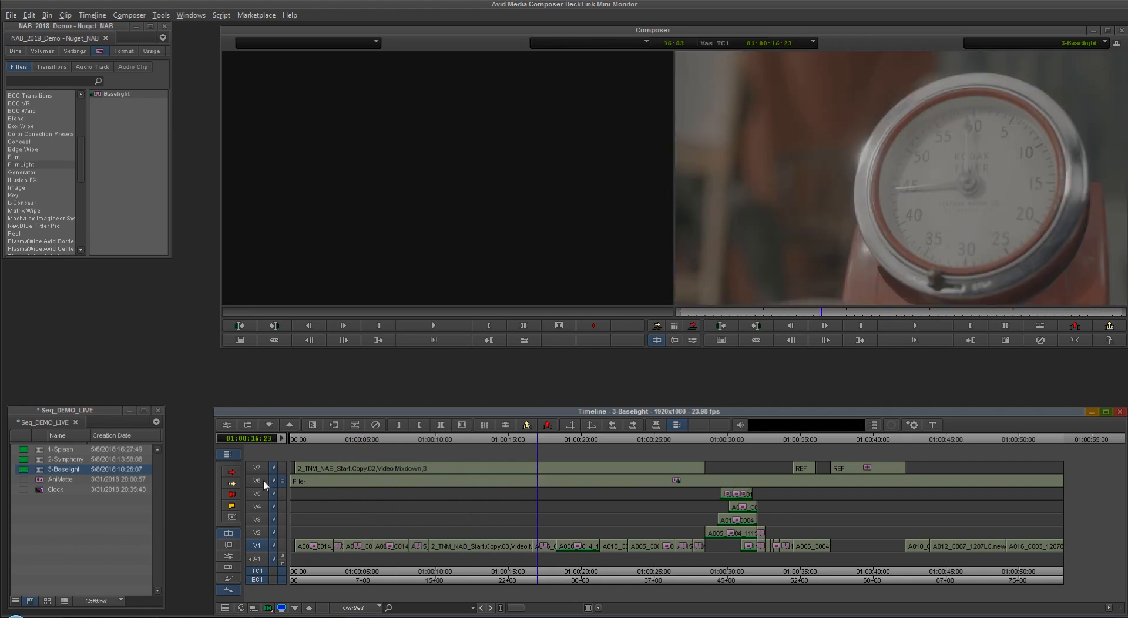
key(shift+e)
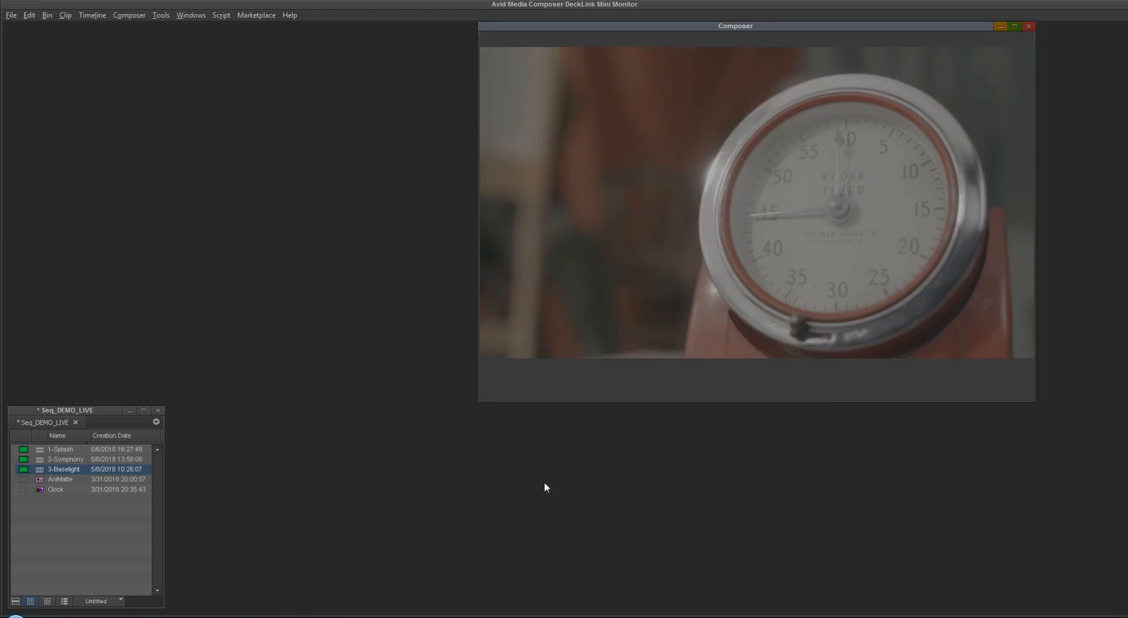
click(254, 61)
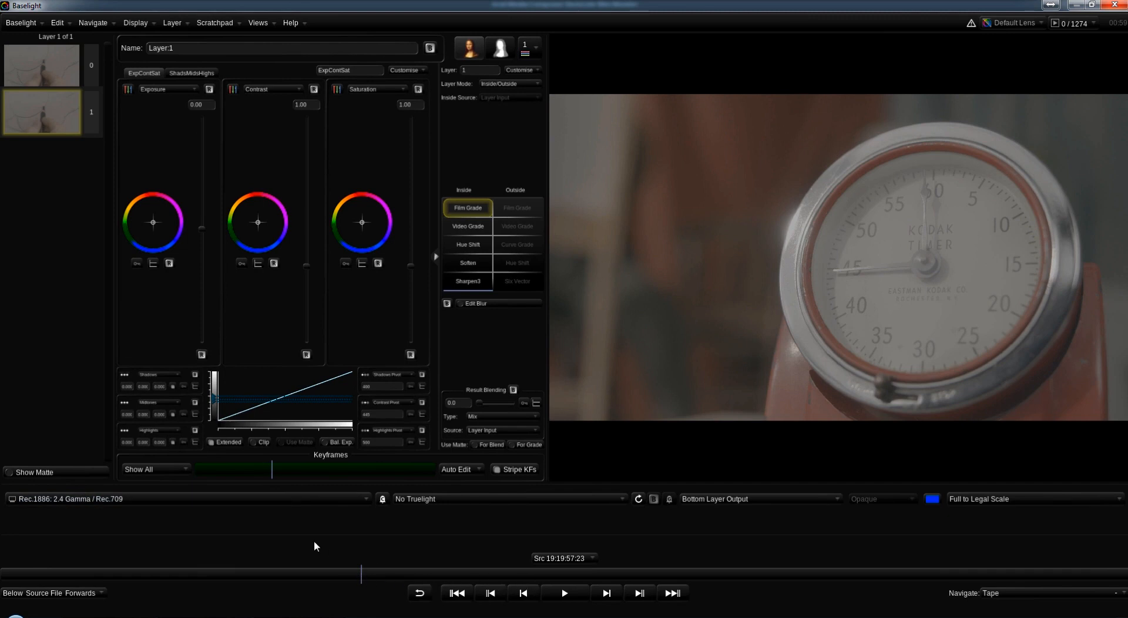
- Subdivide the Baselight grade at all edits and step through several of the separated shots
mouse_move(274, 467)
mouse_down()
mouse_move(262, 466)
mouse_move(302, 466)
mouse_move(221, 465)
mouse_move(329, 473)
mouse_move(227, 474)
mouse_move(287, 477)
mouse_move(273, 481)
mouse_up()
click(57, 23)
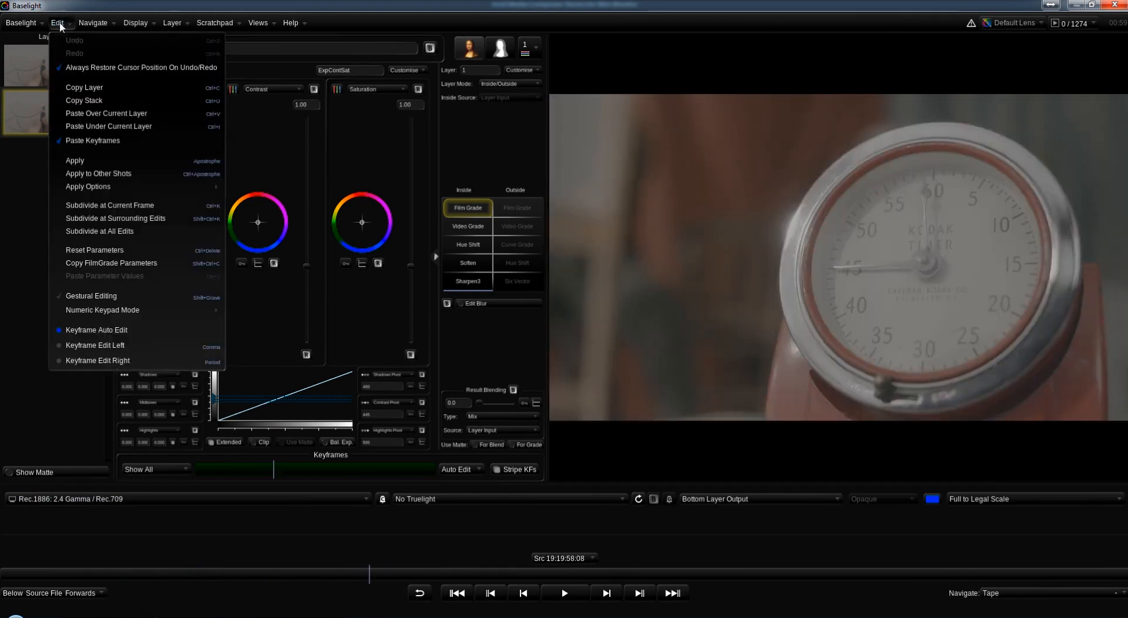
click(115, 231)
drag(321, 467, 380, 468)
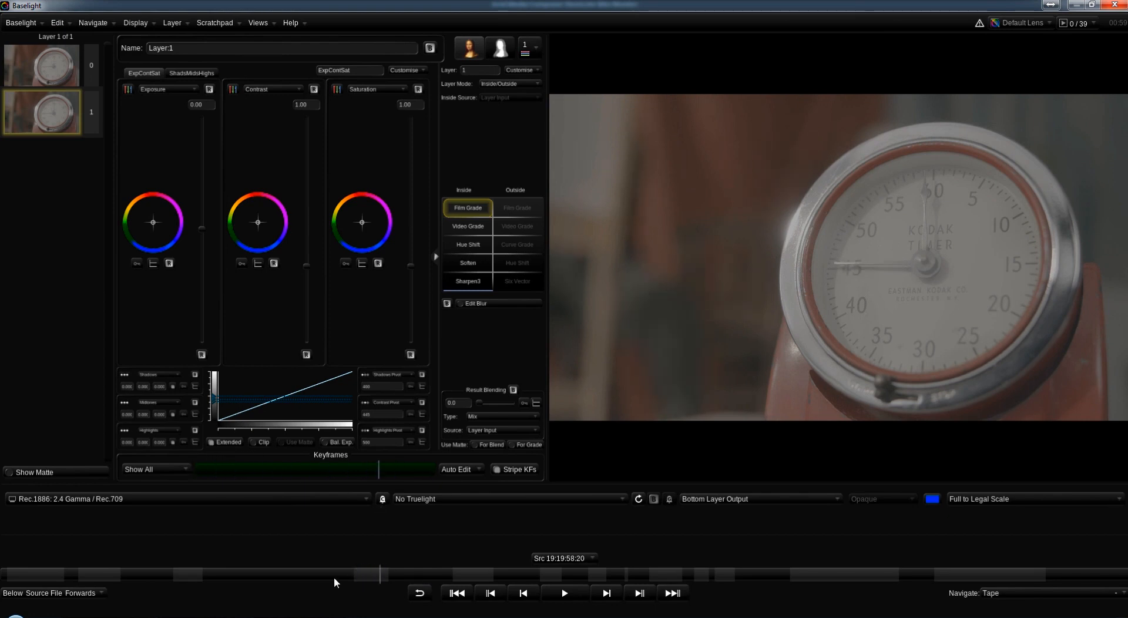
click(411, 575)
click(470, 575)
drag(510, 575, 319, 570)
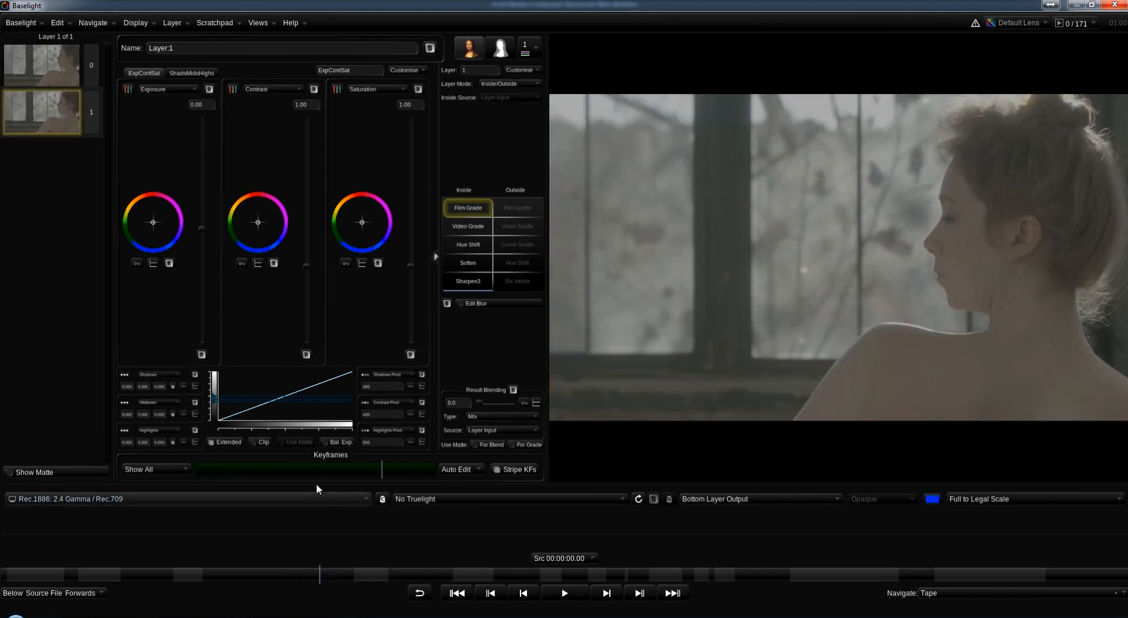
- Return to the Media Composer timeline and select individual subdivided filler segments on V6
click(19, 23)
click(46, 203)
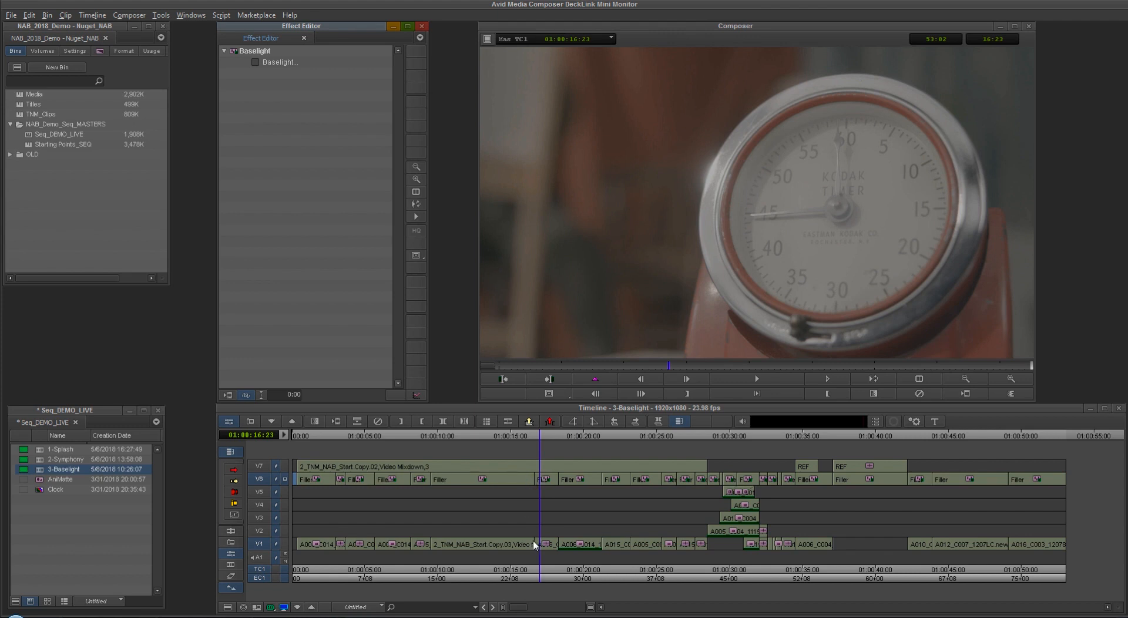
click(516, 476)
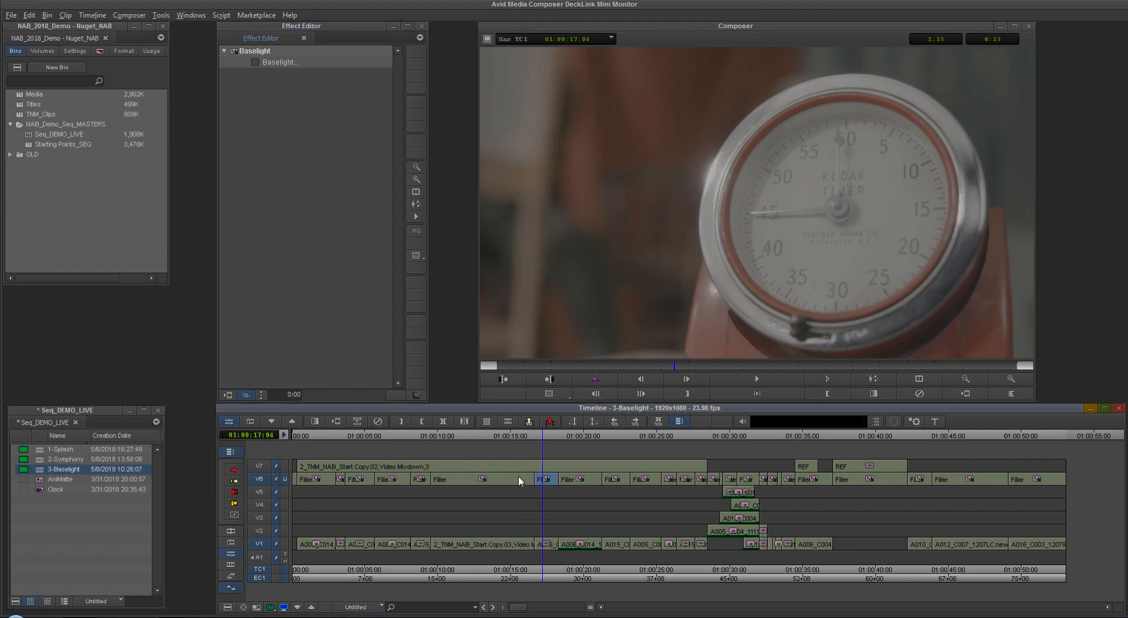
click(577, 479)
- Reopen the Baselight editor on the V6 filler segment above the clock shot
click(548, 480)
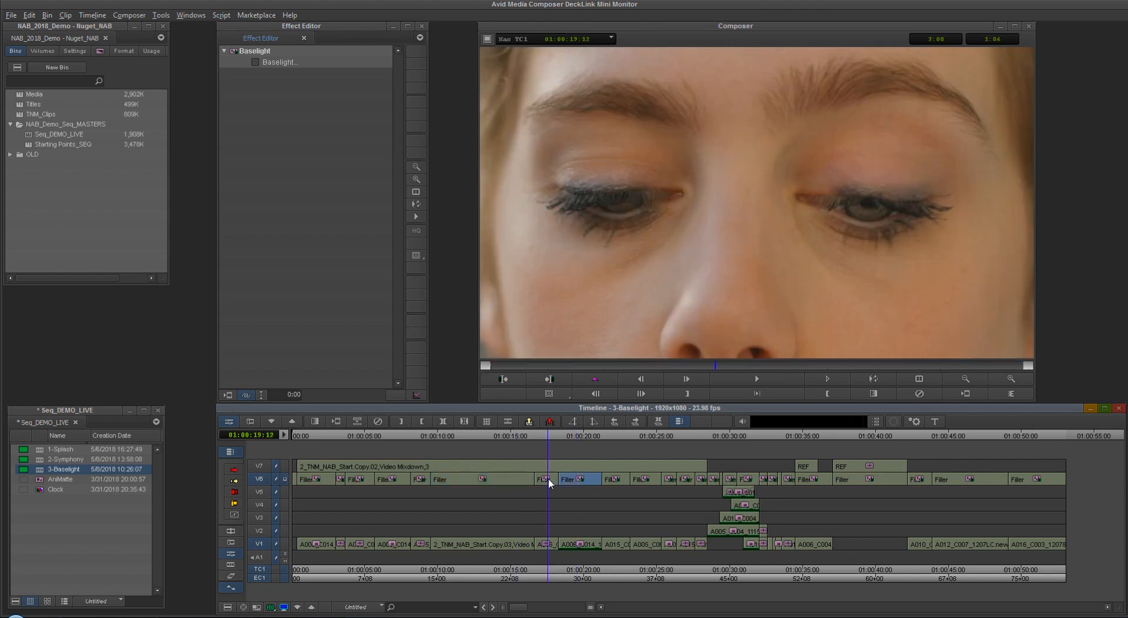
click(253, 66)
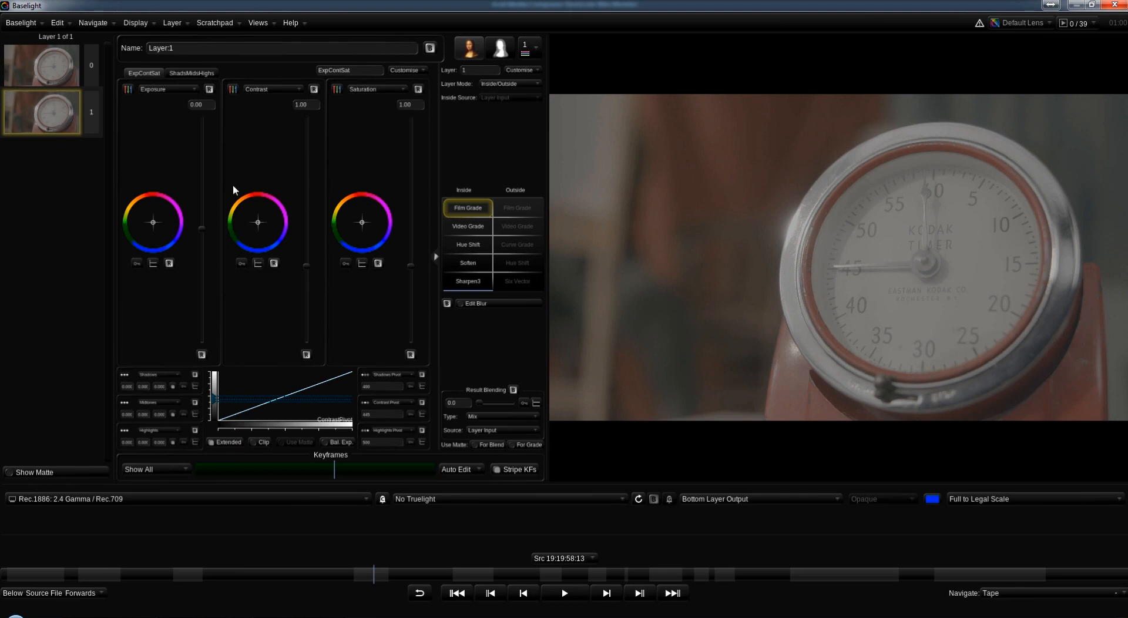
- Examine the layer's Video Grade, Hue Shift, Soften, Sharpen3 and Film Grade operators and the operator types available as replacements
click(467, 228)
click(464, 245)
click(466, 263)
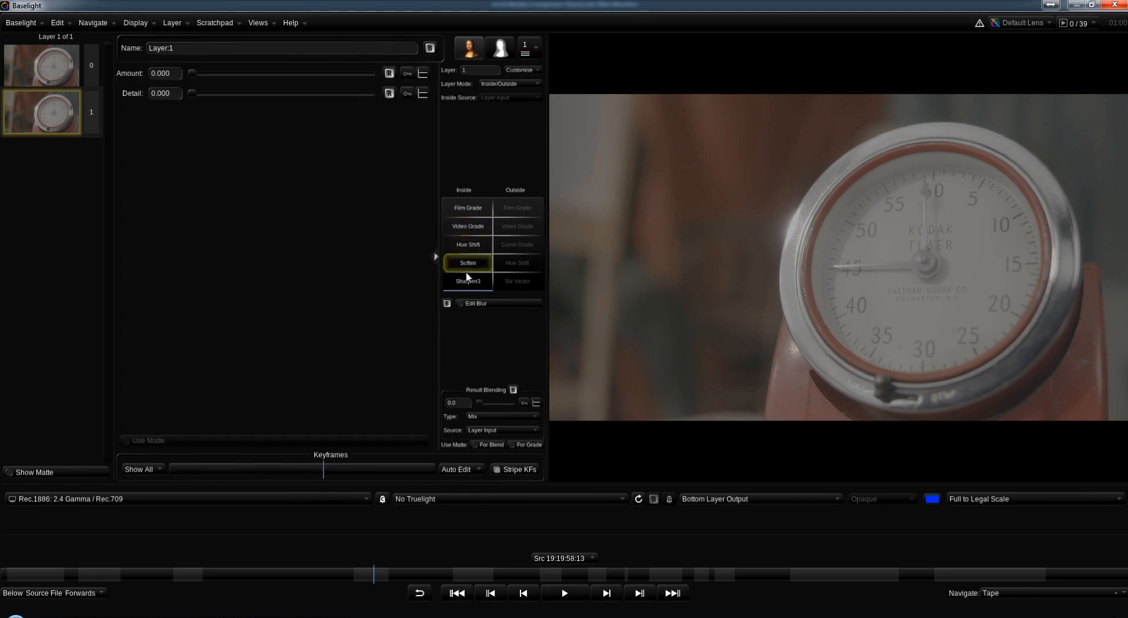
click(467, 282)
click(463, 210)
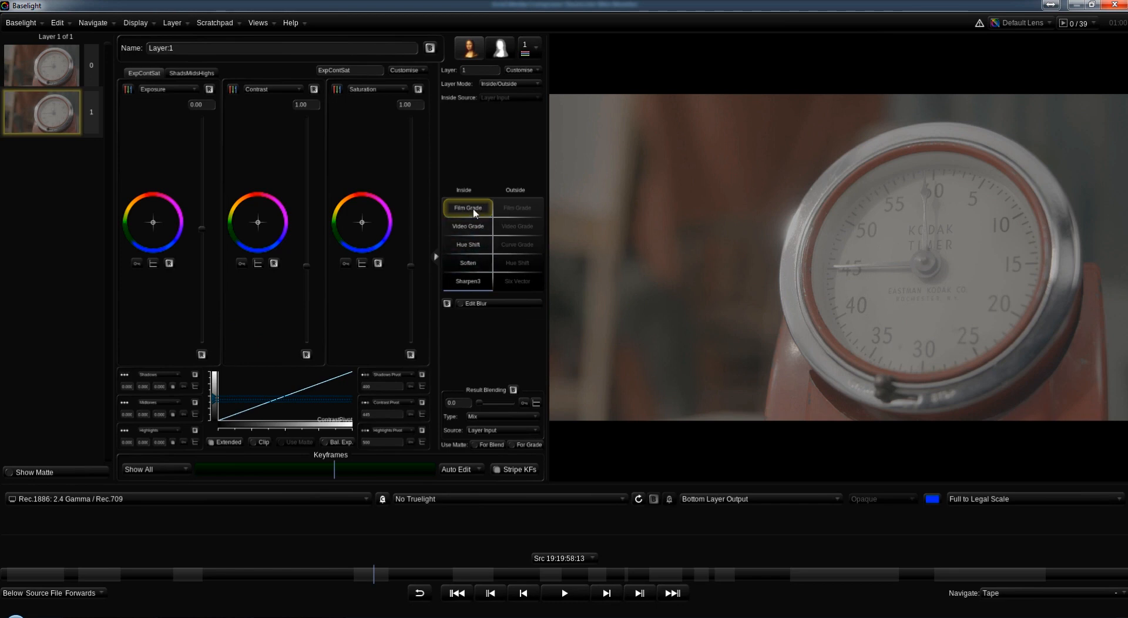
right_click(474, 213)
mouse_move(505, 238)
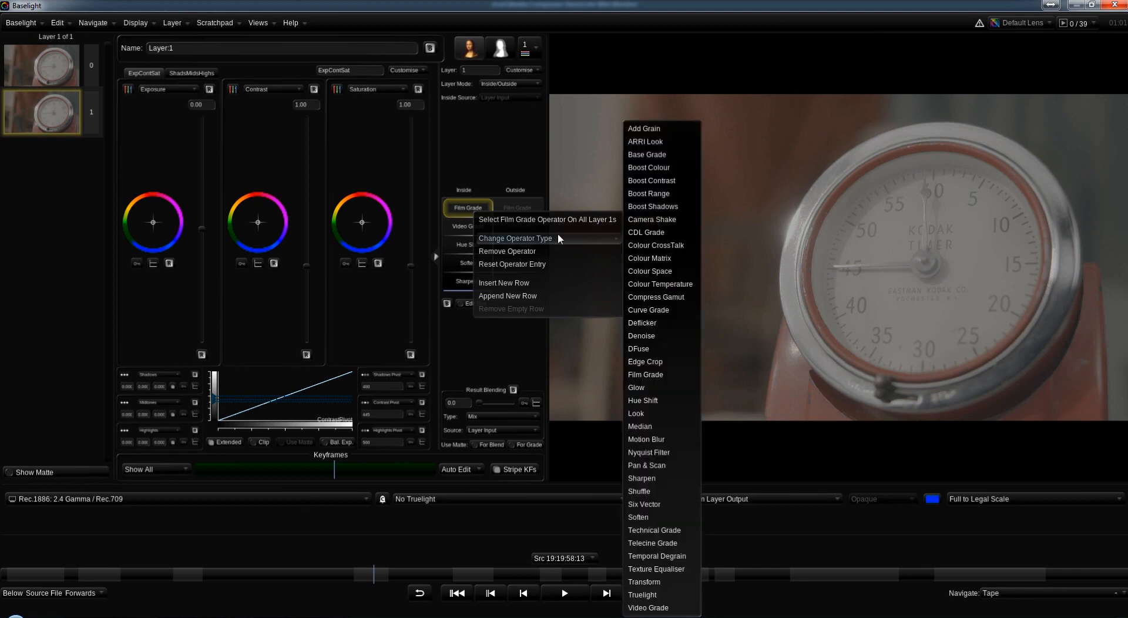
click(493, 168)
- Insert an empty operator row above Sharpen3 in Layer 1 and append another empty row at the end
right_click(470, 284)
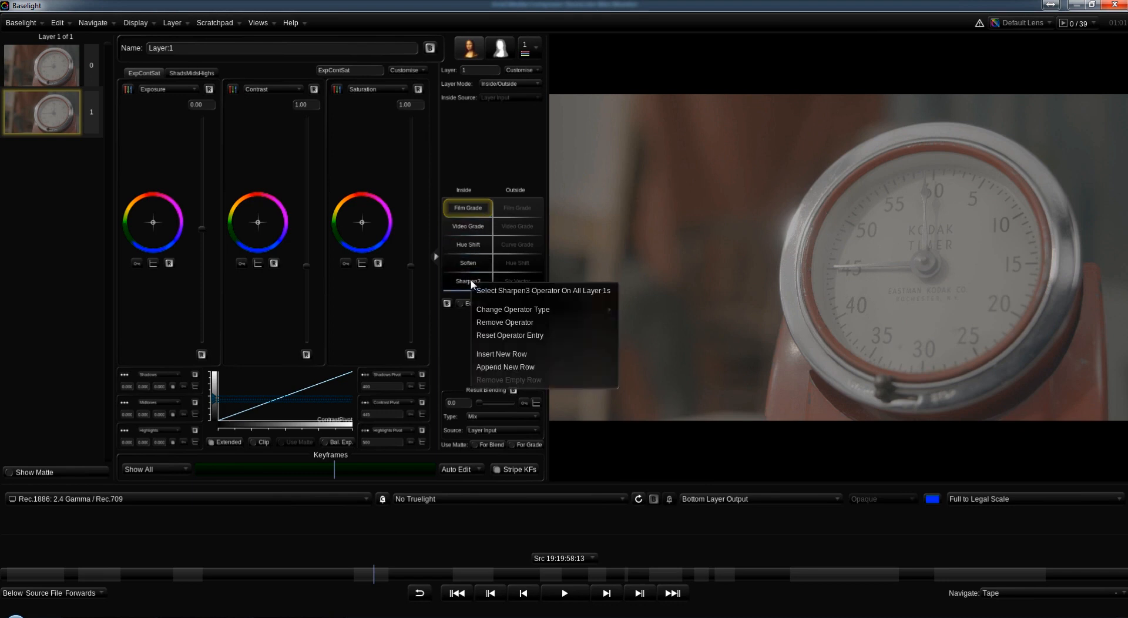
click(495, 355)
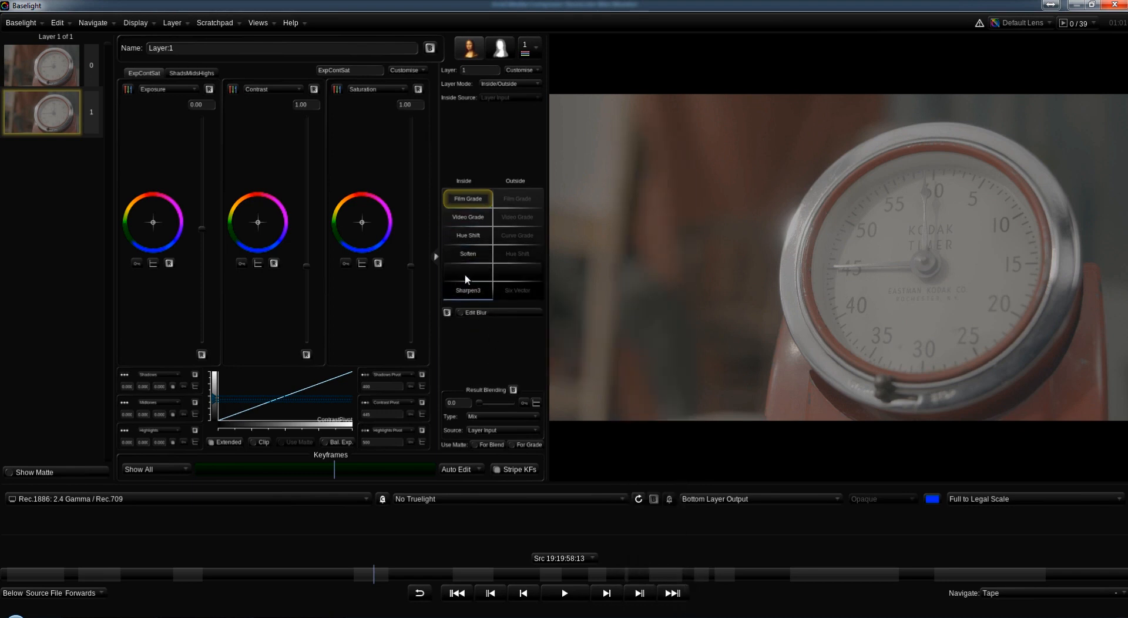
right_click(467, 274)
click(496, 339)
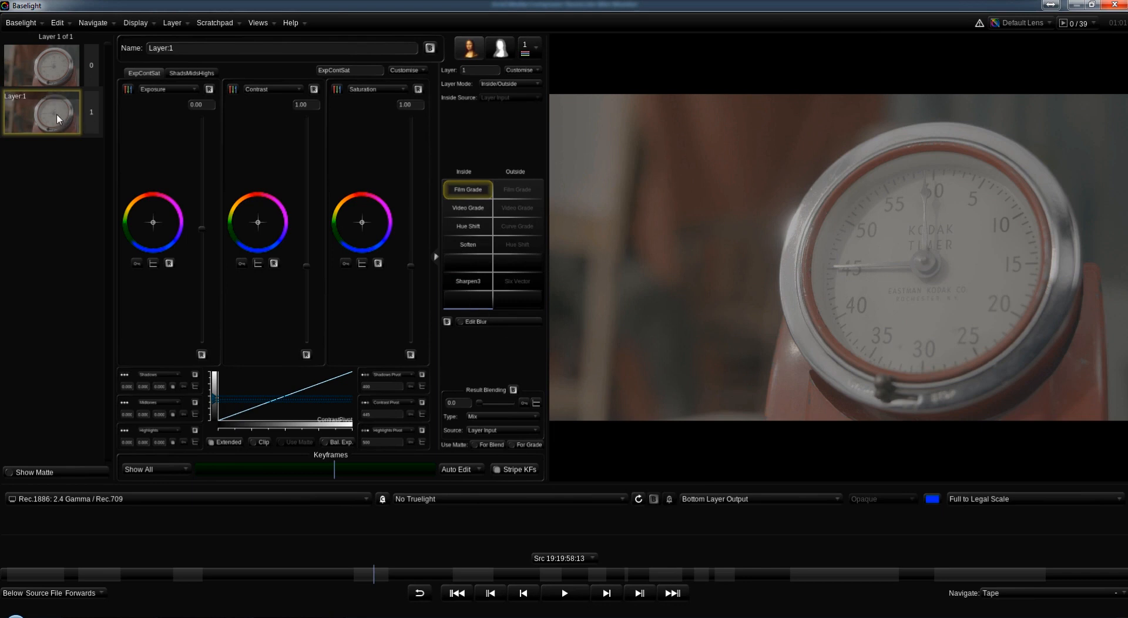
- Add new grading layers until the clock shot's stack holds 26 layers, and return to the start of the layer list
click(529, 53)
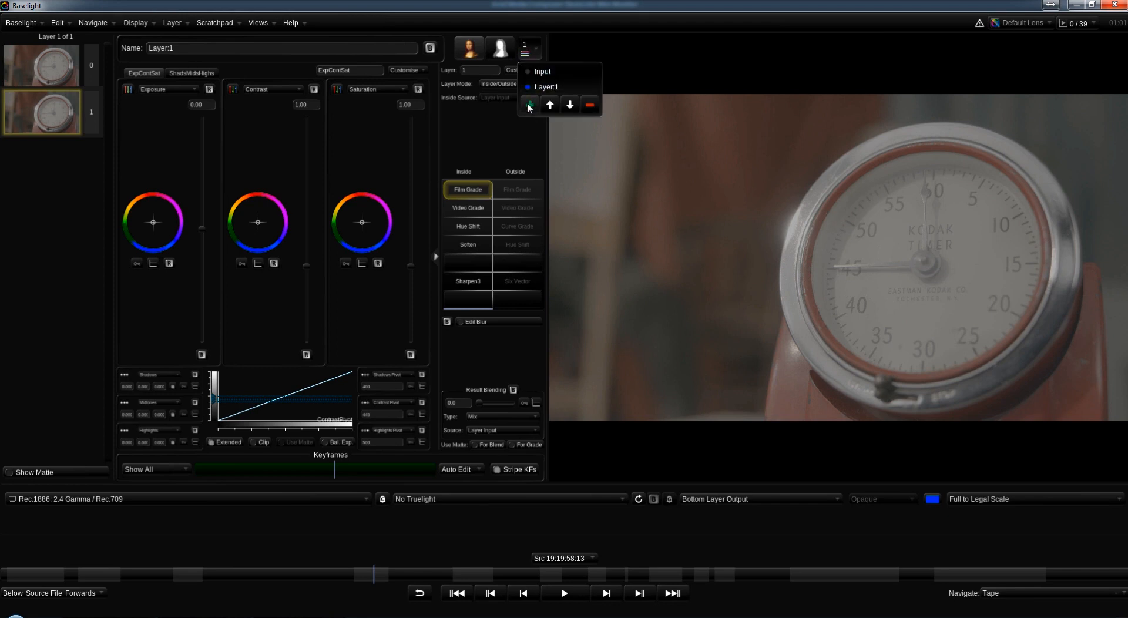
click(529, 105)
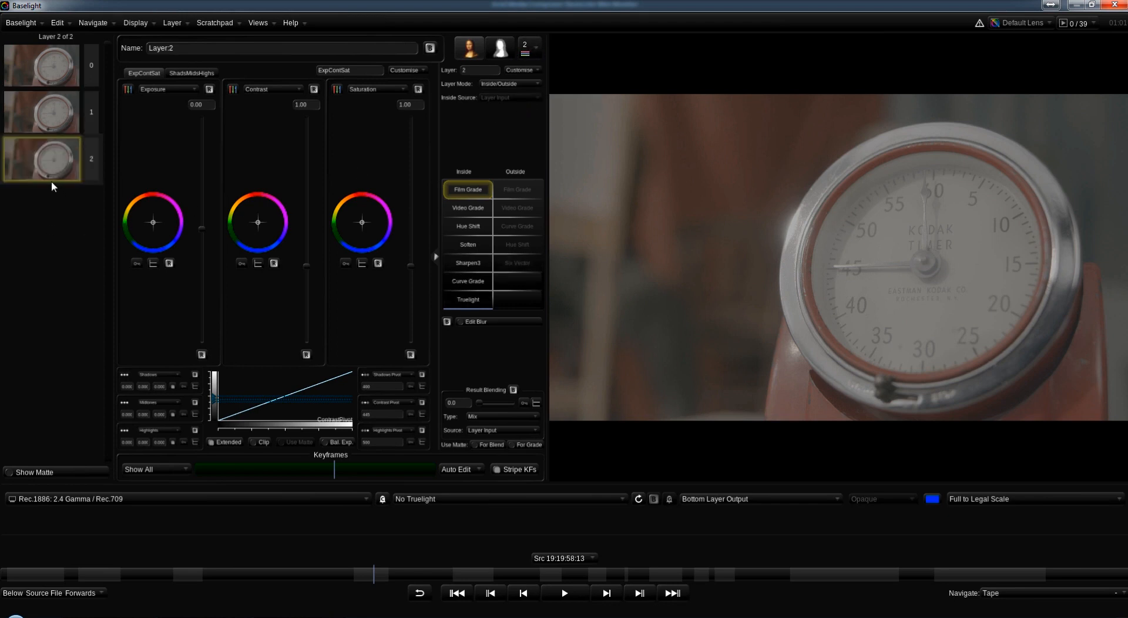
key(p)
key(p)
key(p)
key(p)
key(p)
key(p)
key(p)
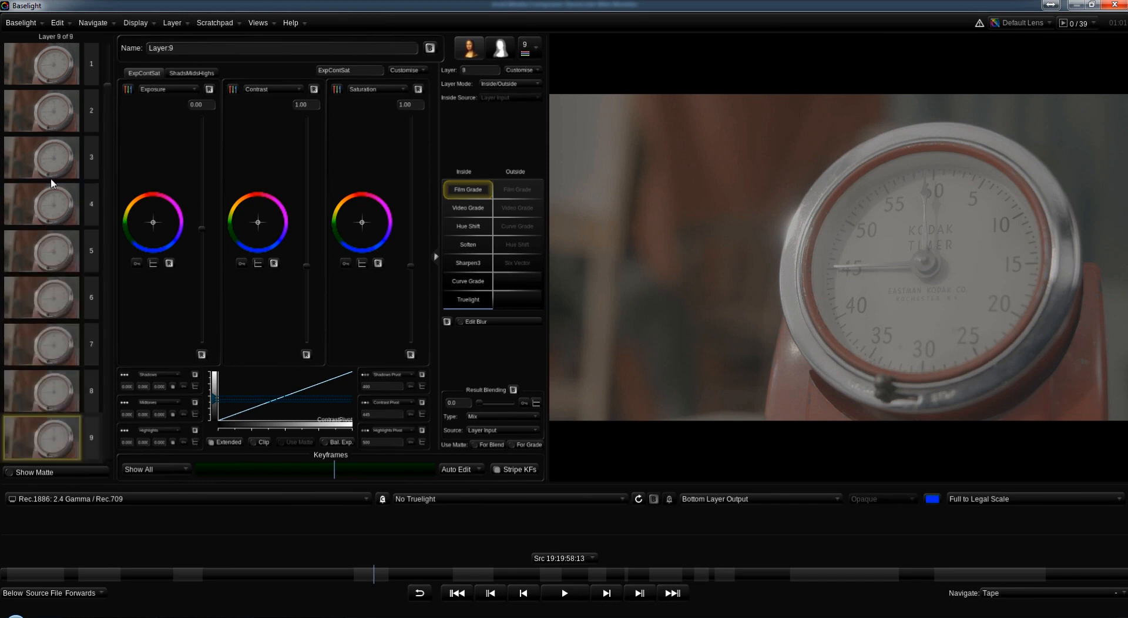
key(p)
key(p)
key(p)
key(p)
key(p)
key(p)
key(p)
key(p)
key(p)
key(p)
key(p)
key(p)
key(p)
key(p)
key(p)
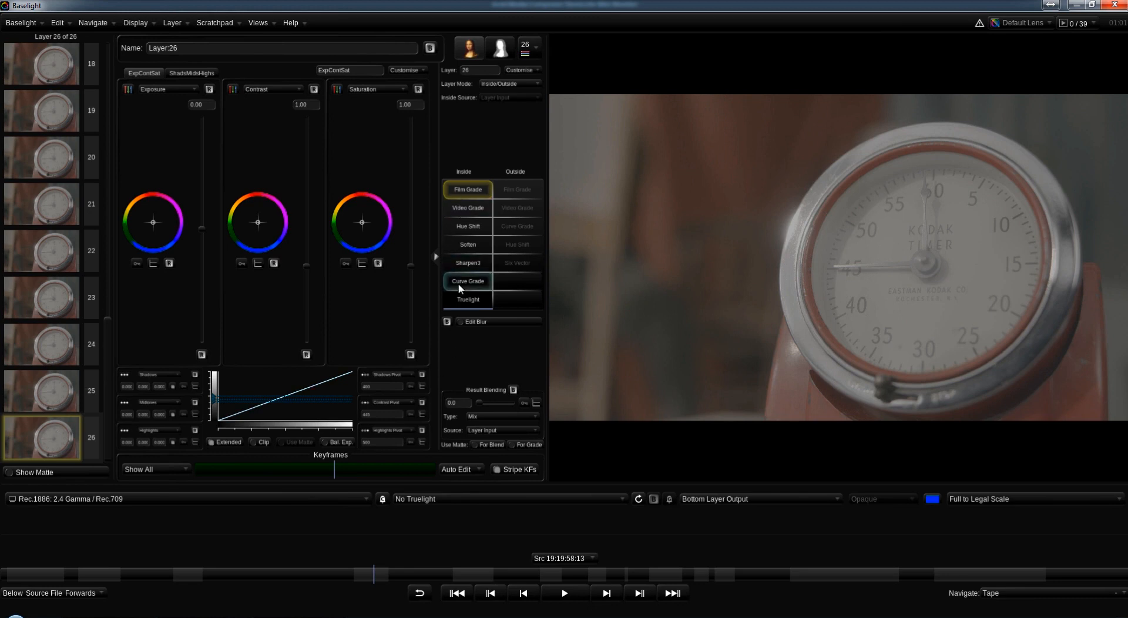
drag(105, 385, 109, 83)
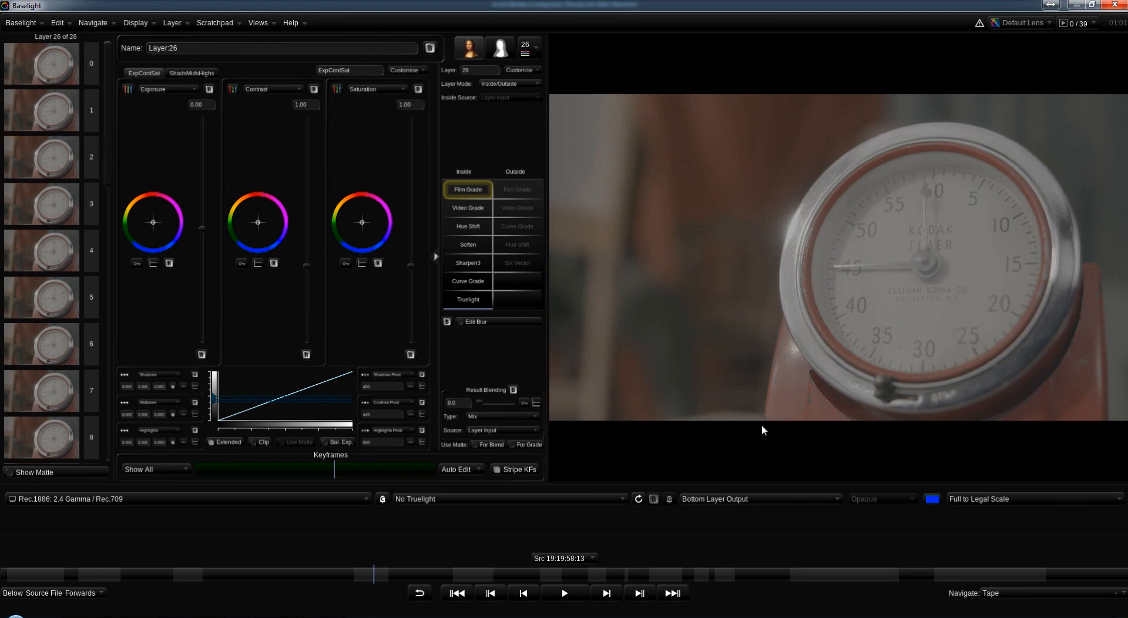
- Add an RGB Parade scope below the image display and a Vectorscope/Chromaticity scope beside it
right_click(693, 430)
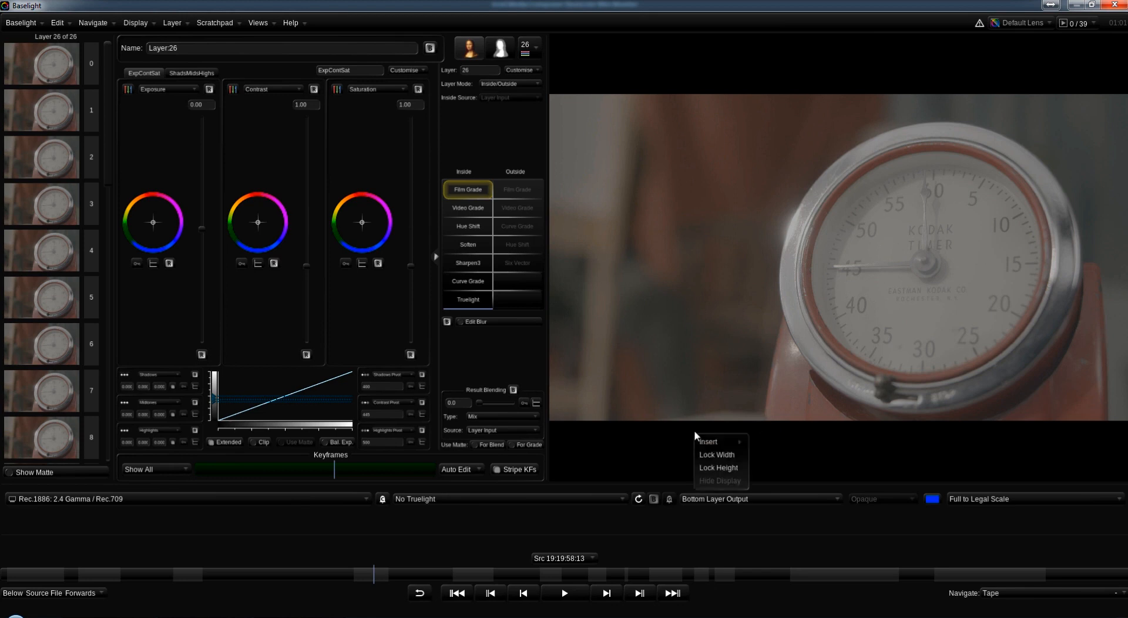
mouse_move(706, 445)
click(772, 562)
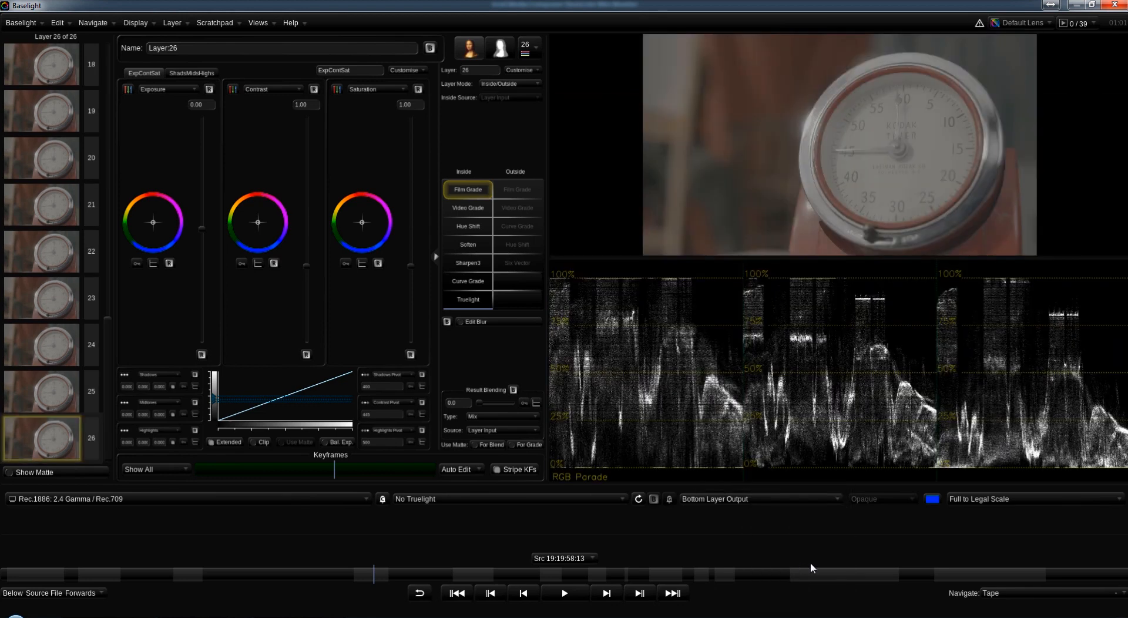
right_click(1040, 377)
mouse_move(1048, 383)
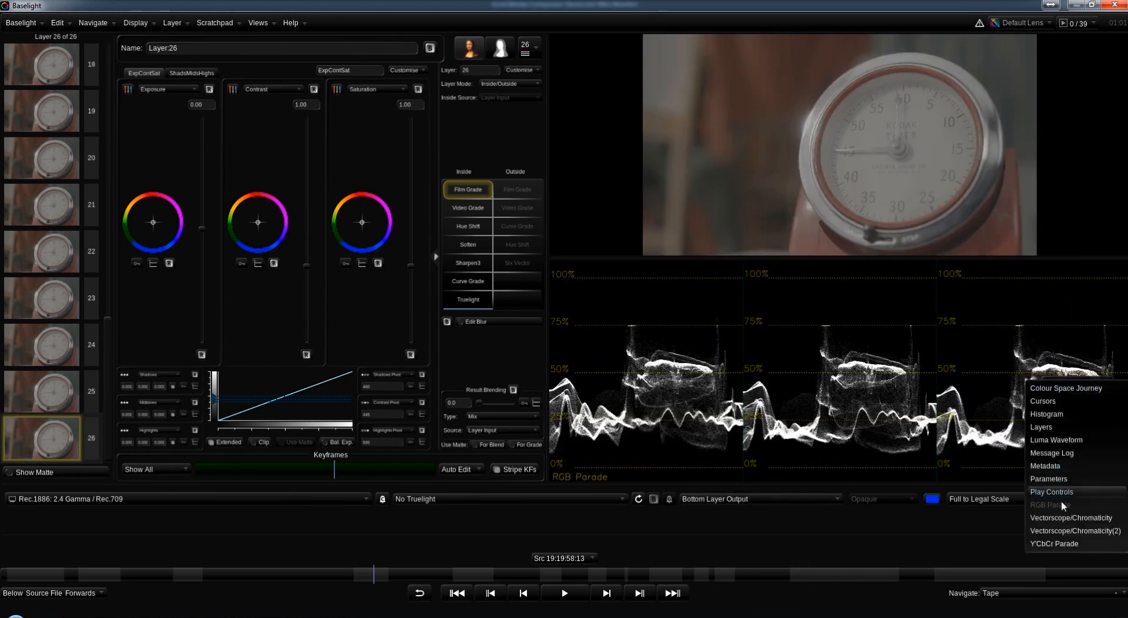
click(1062, 519)
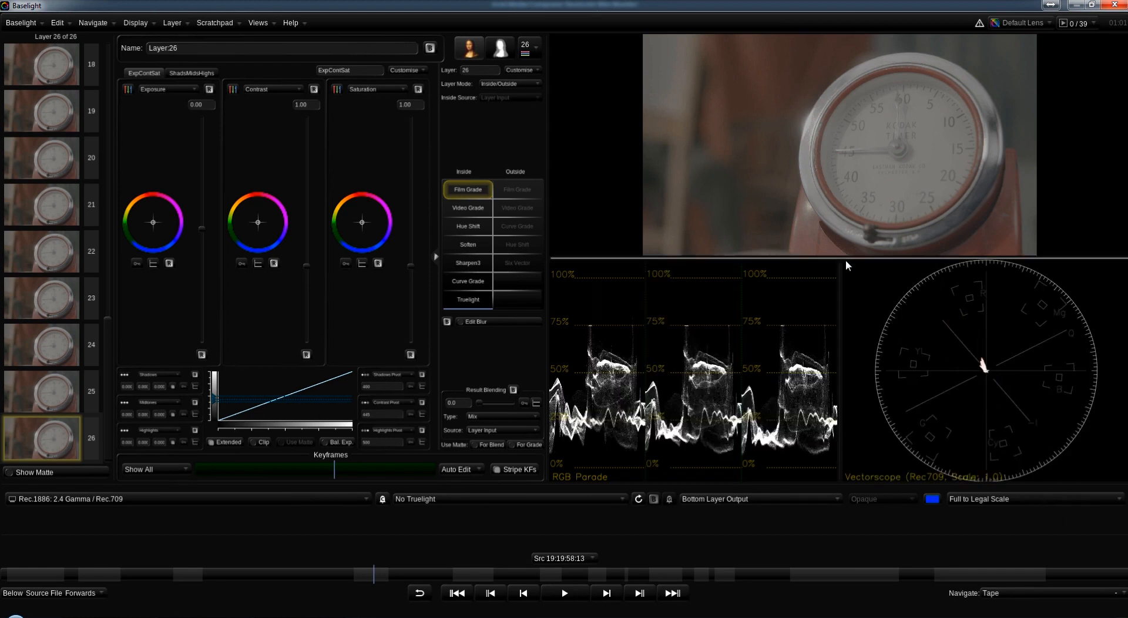
- Enlarge the image display by shrinking the scopes below it and narrowing the grading controls
drag(845, 260, 840, 320)
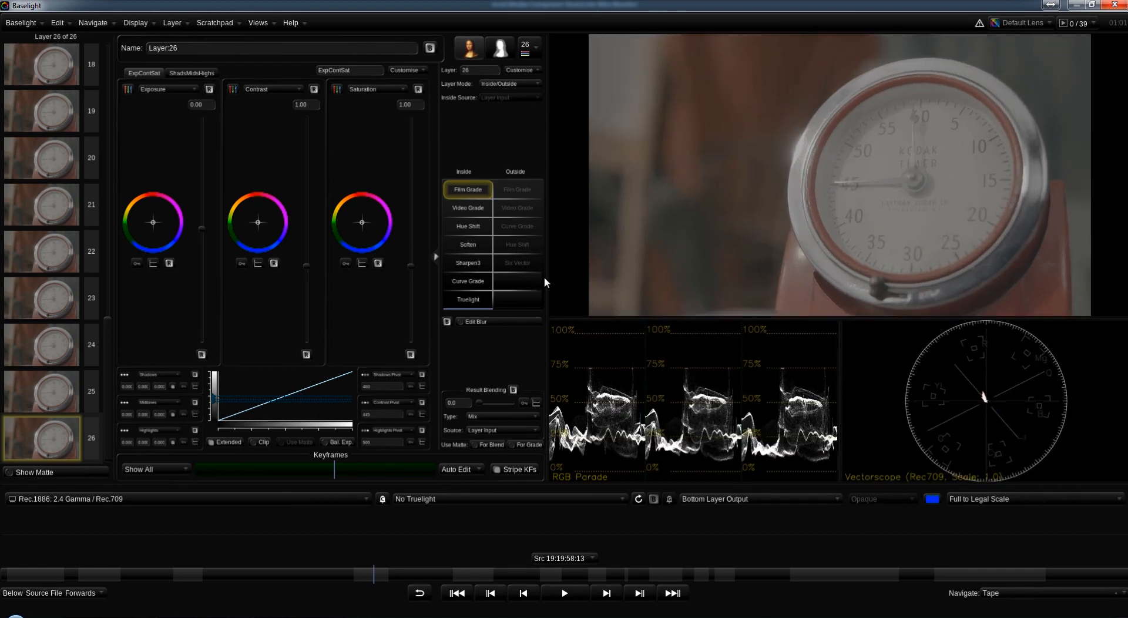
drag(545, 282, 485, 282)
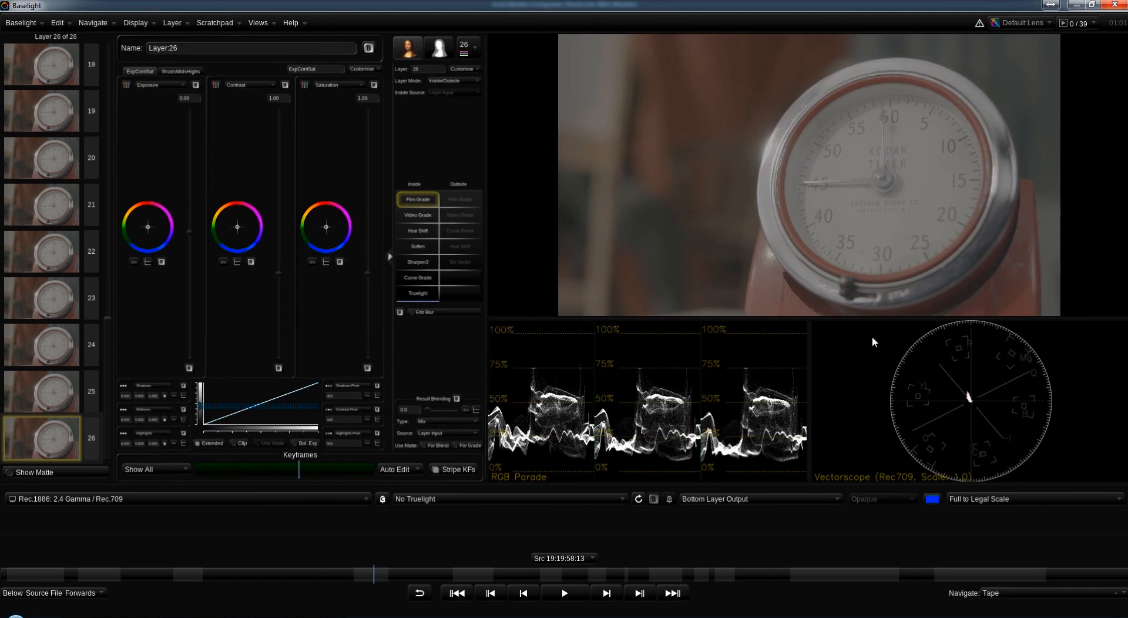
drag(826, 319, 826, 331)
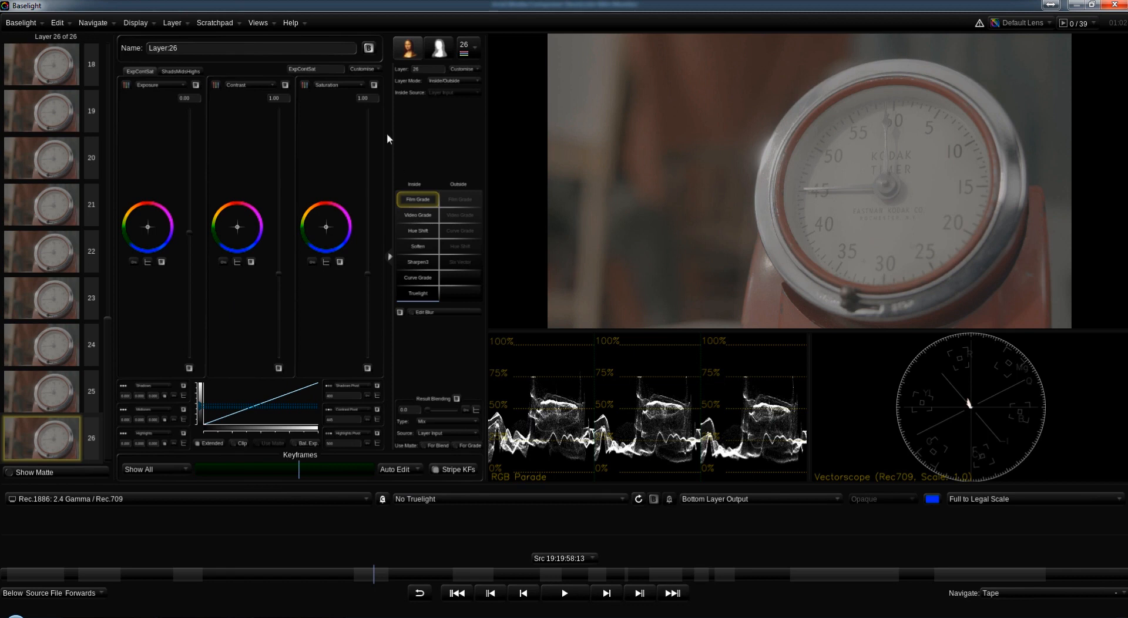
- Select Layer 1 at the beginning of the layer stack
drag(109, 344, 119, 63)
click(75, 117)
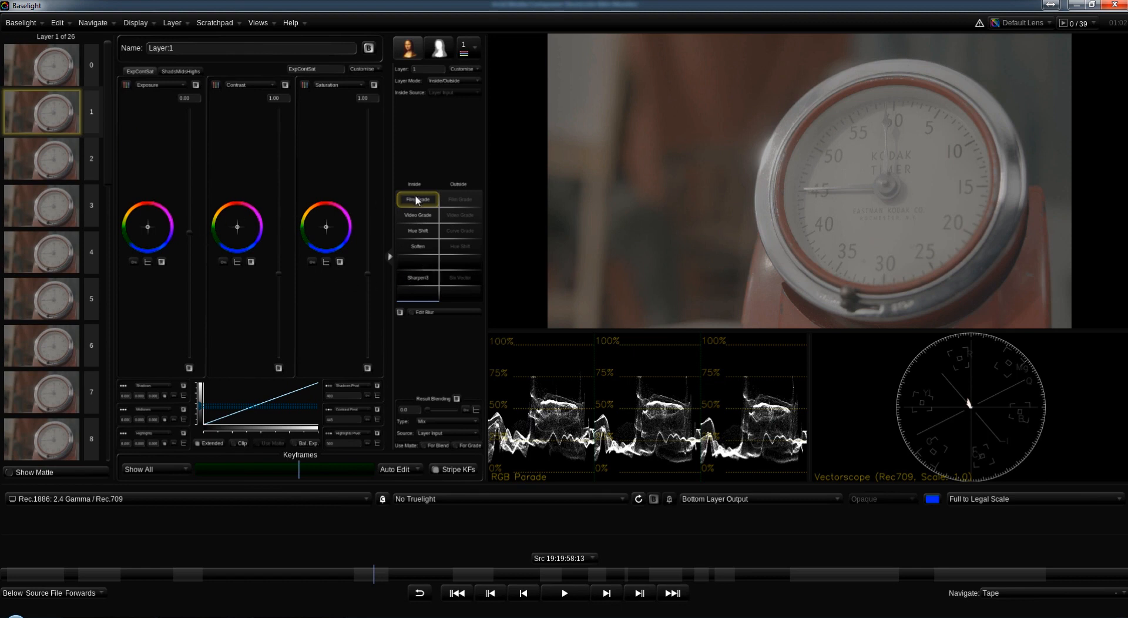
- Raise Layer 1's Film Grade exposure to about 0.52, contrast to about 1.67 and saturation to about 1.88
drag(190, 236, 195, 205)
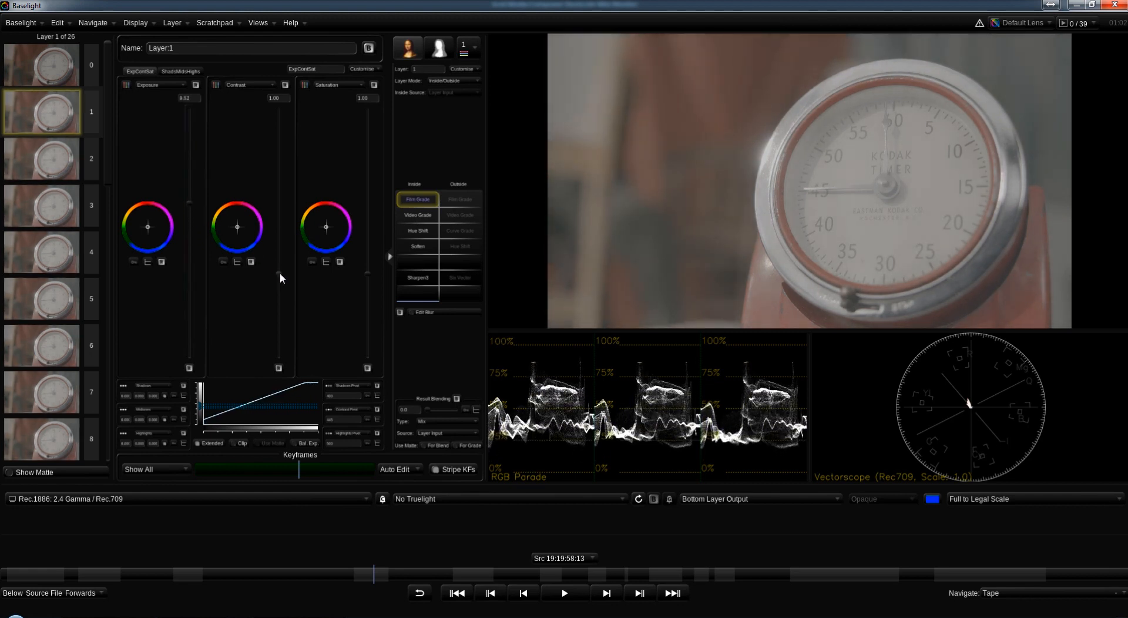
drag(280, 273, 280, 217)
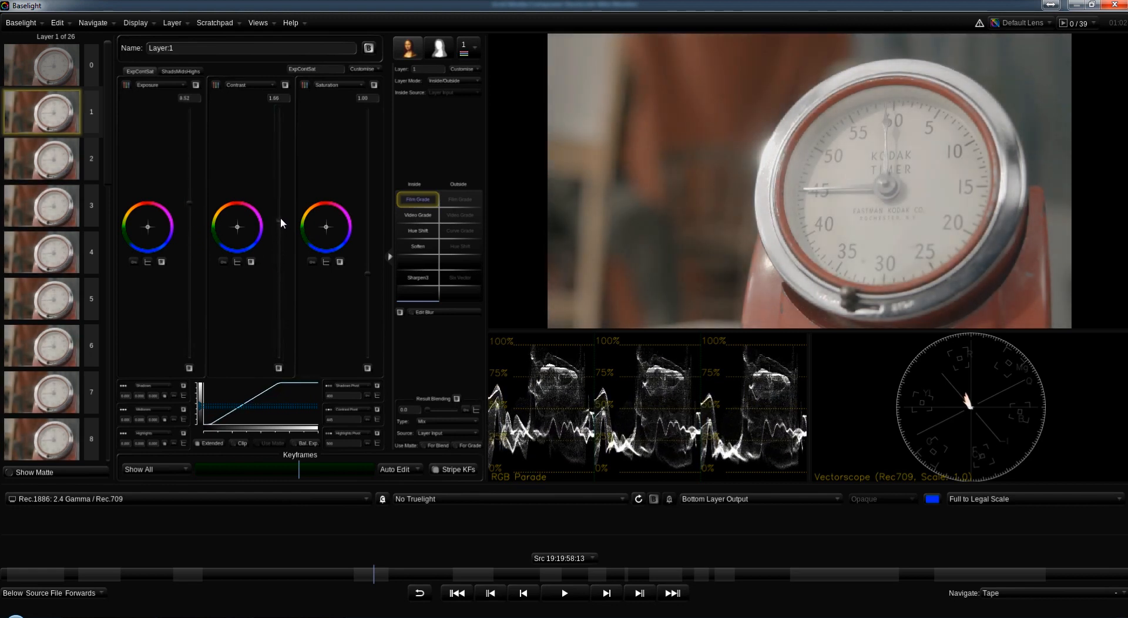
drag(370, 269, 369, 199)
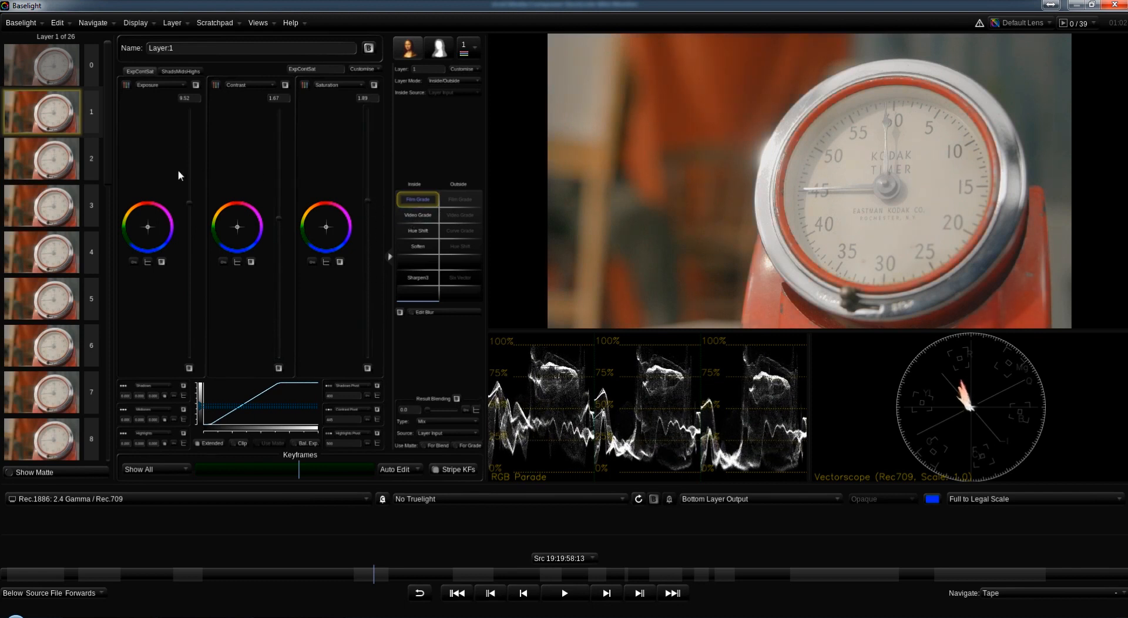
- On Layer 2, use a Video Grade to lower the gamma to about -0.8 and raise the gain to about 0.16
click(68, 165)
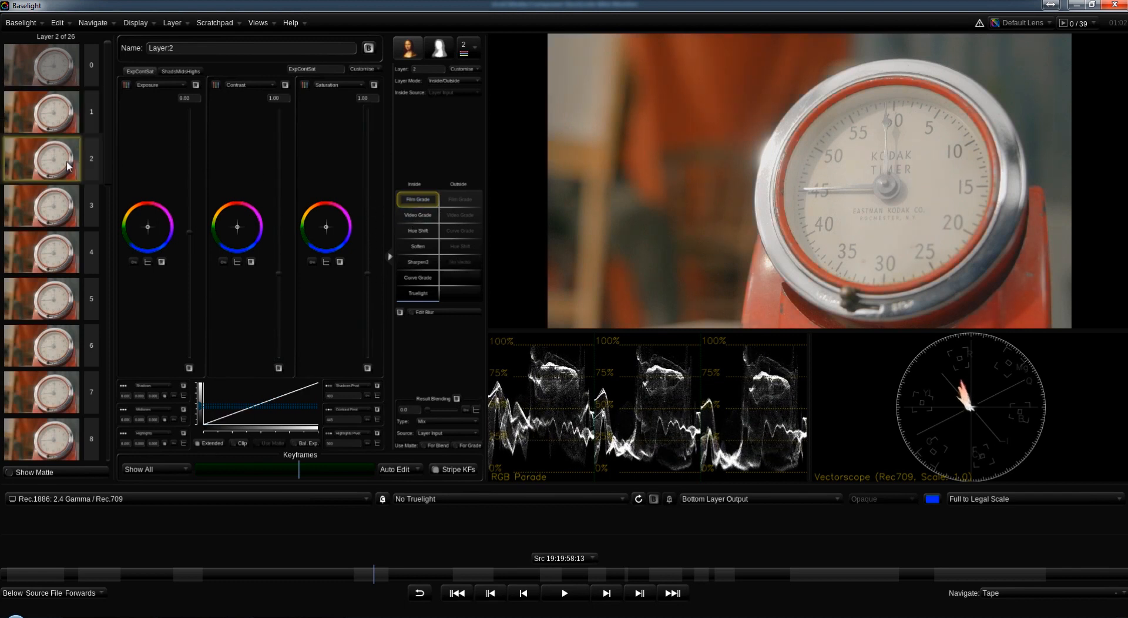
click(48, 122)
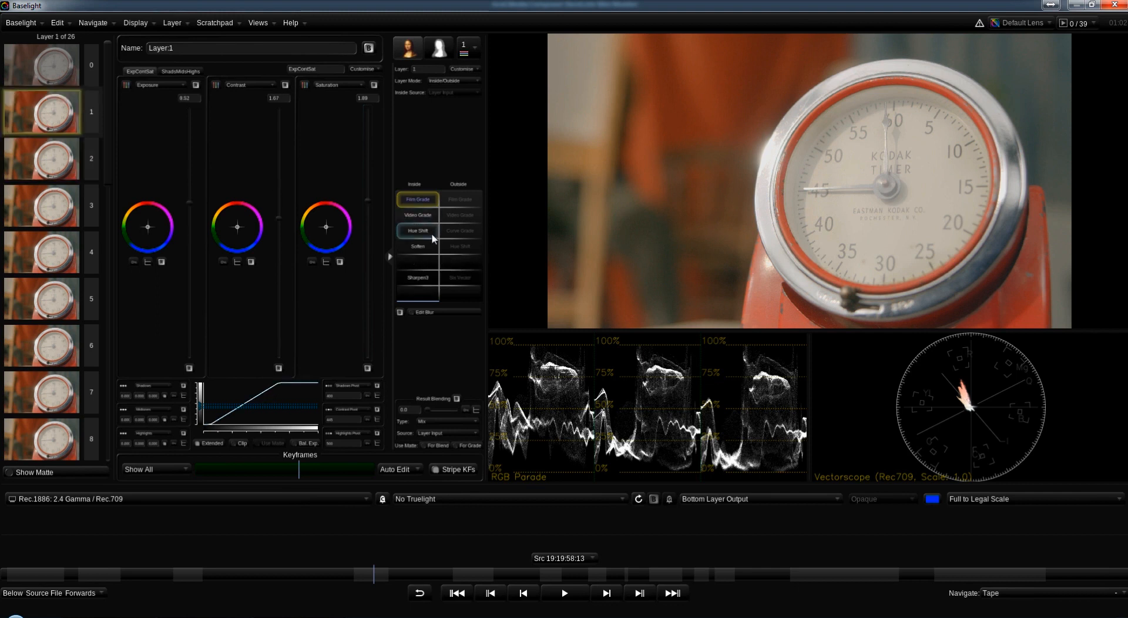
click(48, 171)
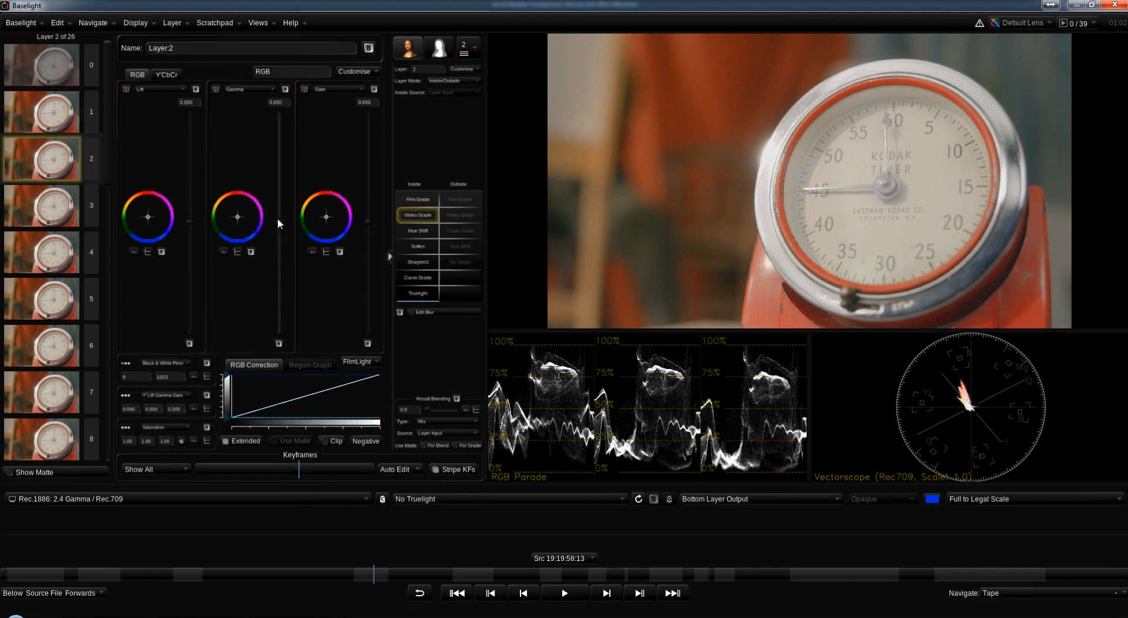
drag(279, 221, 281, 239)
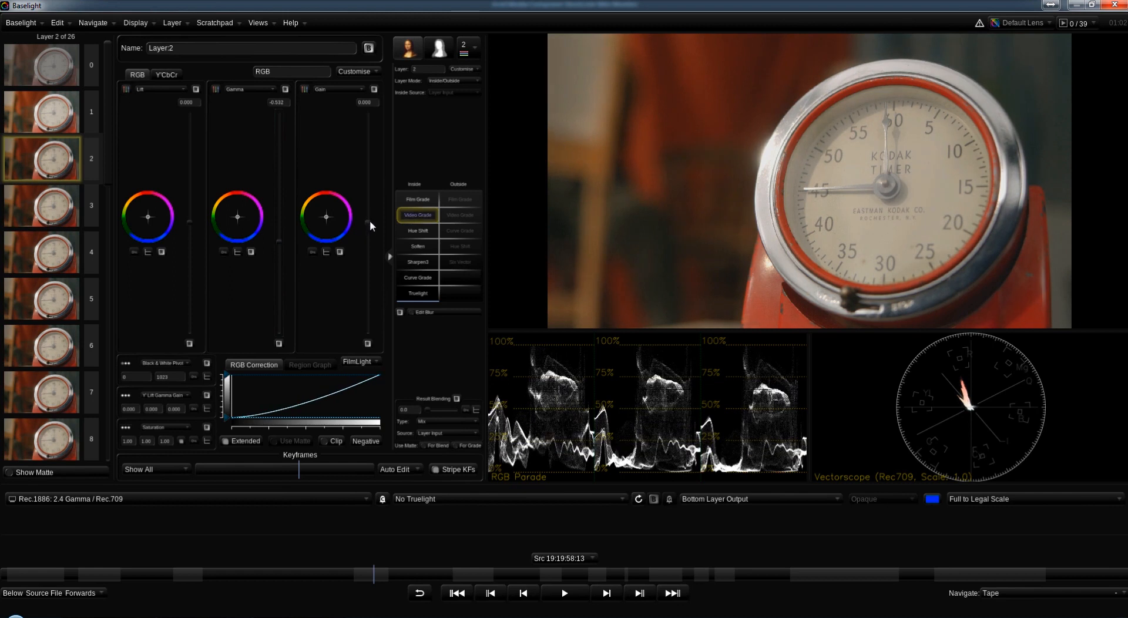
drag(369, 220, 370, 219)
drag(283, 237, 291, 247)
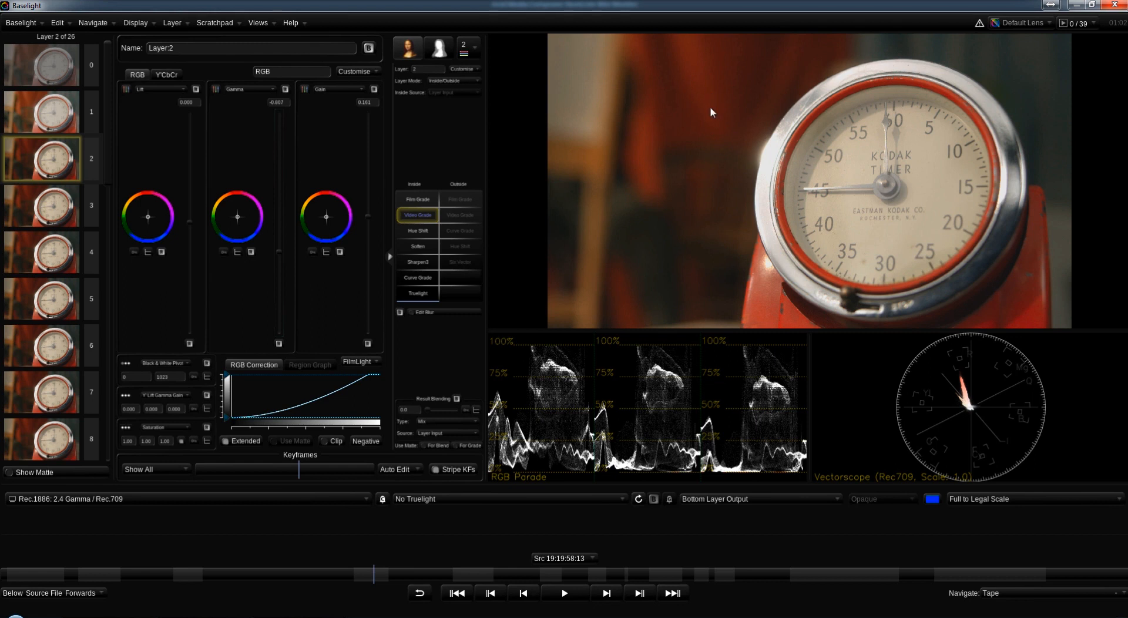
- Rename Layer 3 of the clock shot's stack as Clock
click(35, 207)
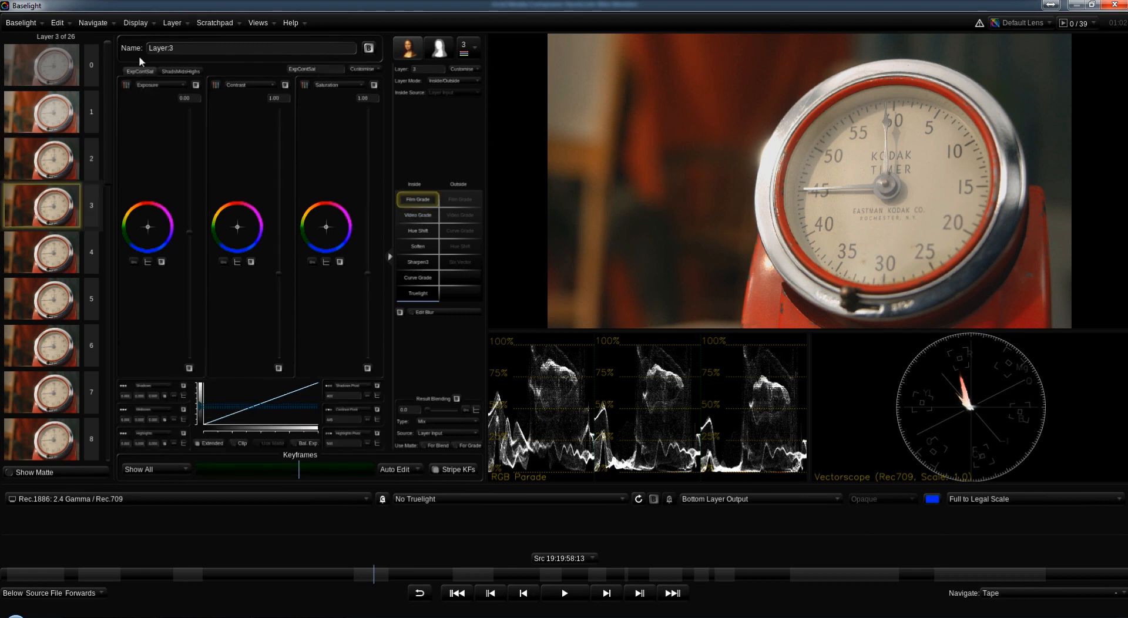
drag(189, 48, 107, 47)
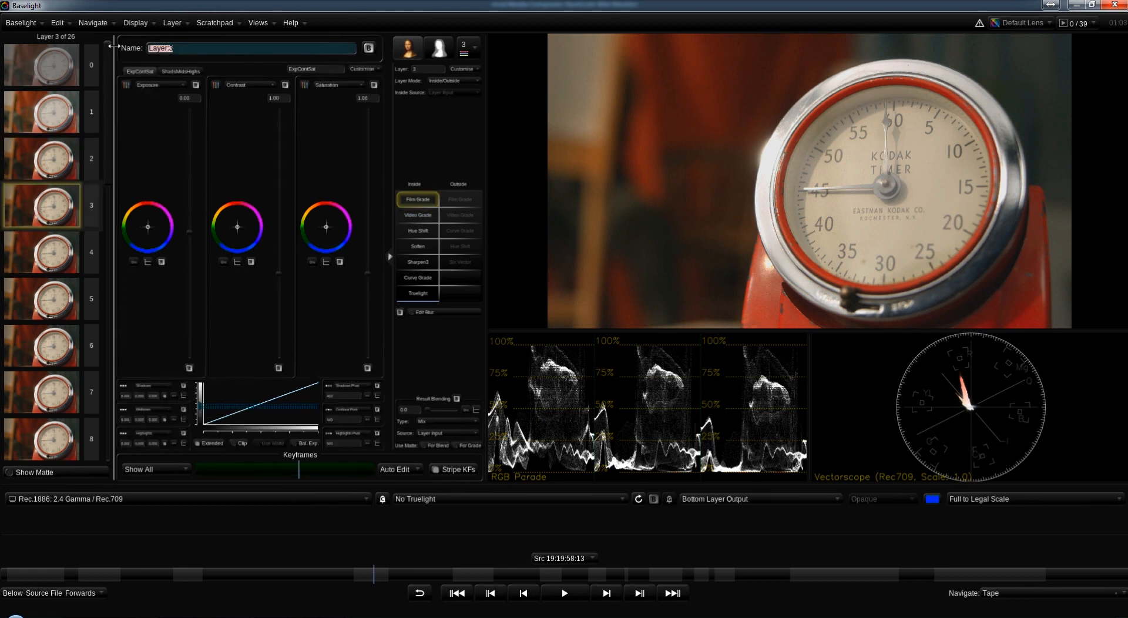
text(qlock)
key(Return)
- Rename Layer 2, which holds the Video Grade, as Color
click(64, 162)
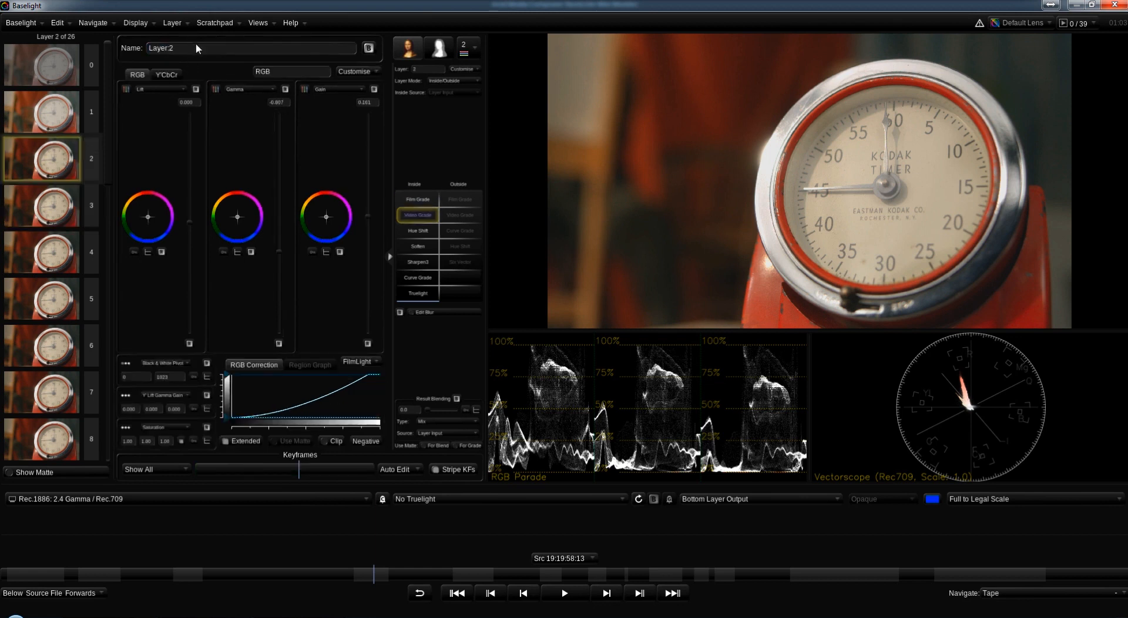
drag(178, 48, 128, 47)
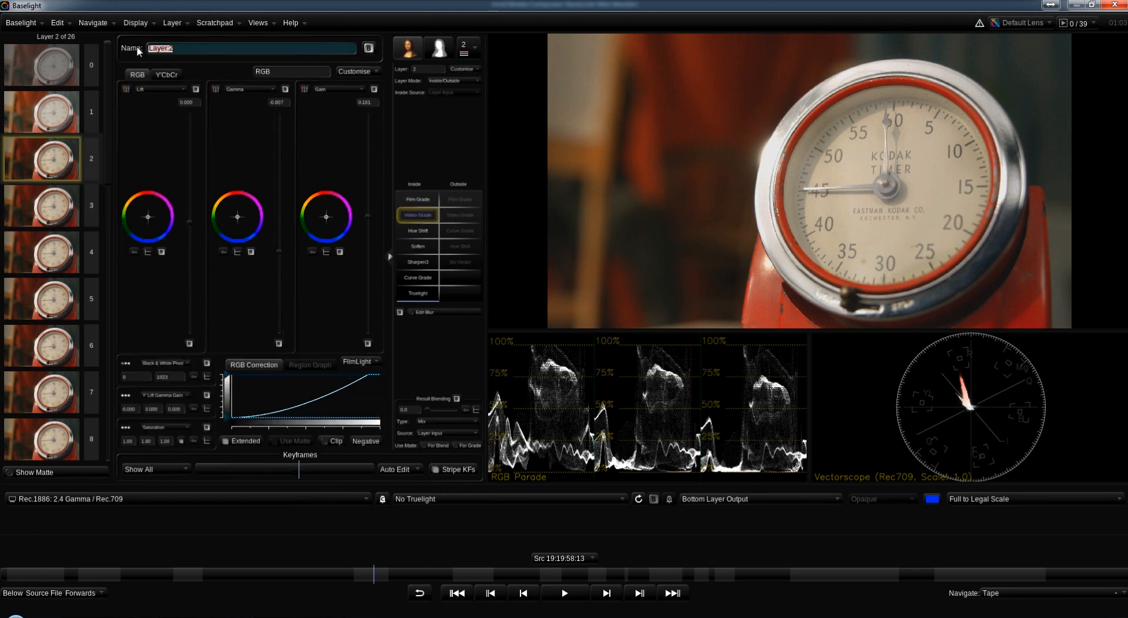
text(Colock)
key(Return)
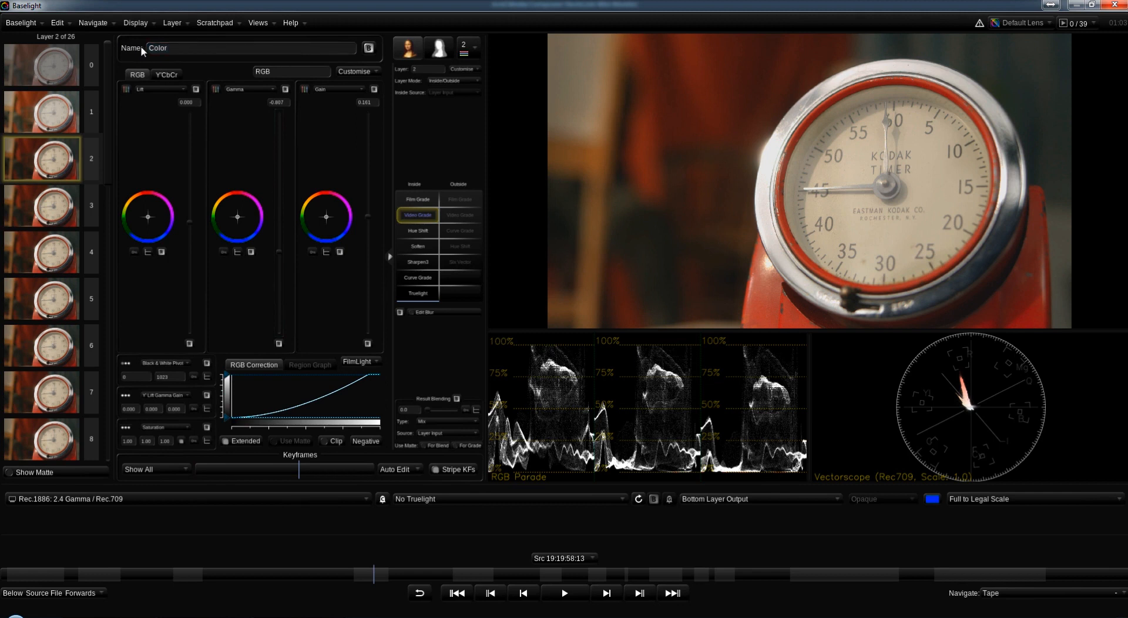
- Rename Layer 1 as Exposure and open the list of all layers by name
click(58, 117)
drag(219, 48, 125, 51)
text(E)
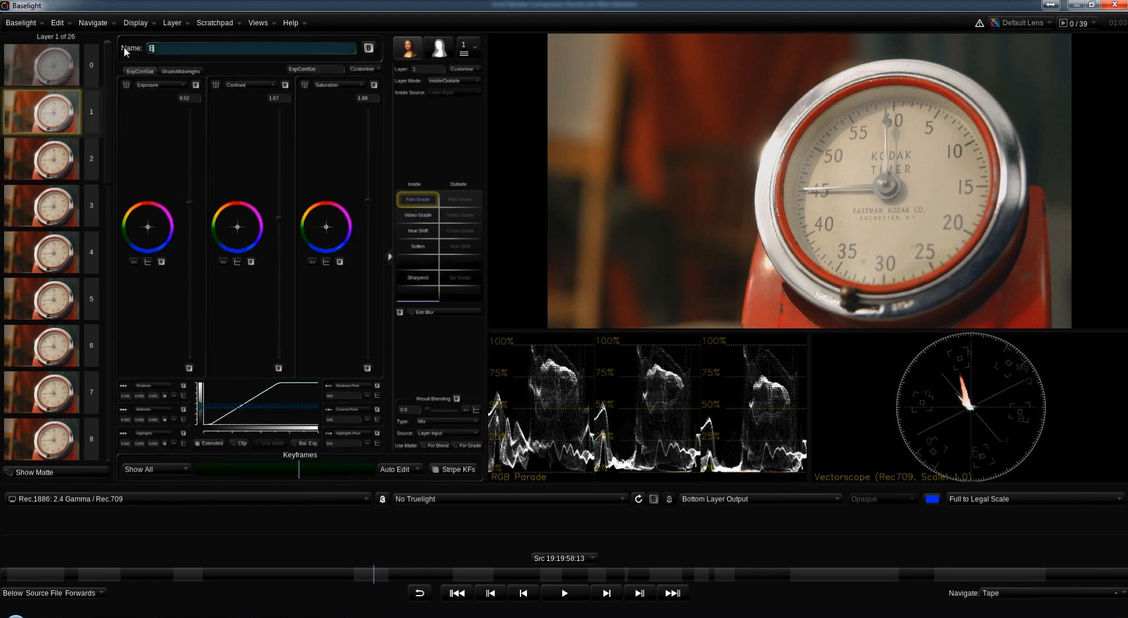
text(xposure)
key(Return)
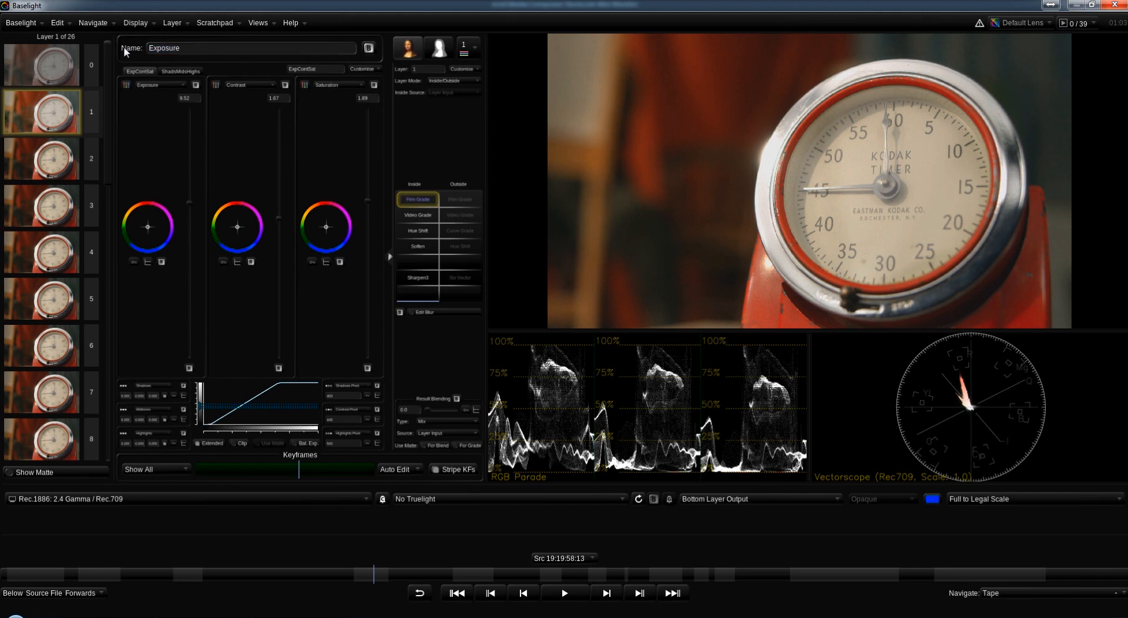
click(468, 48)
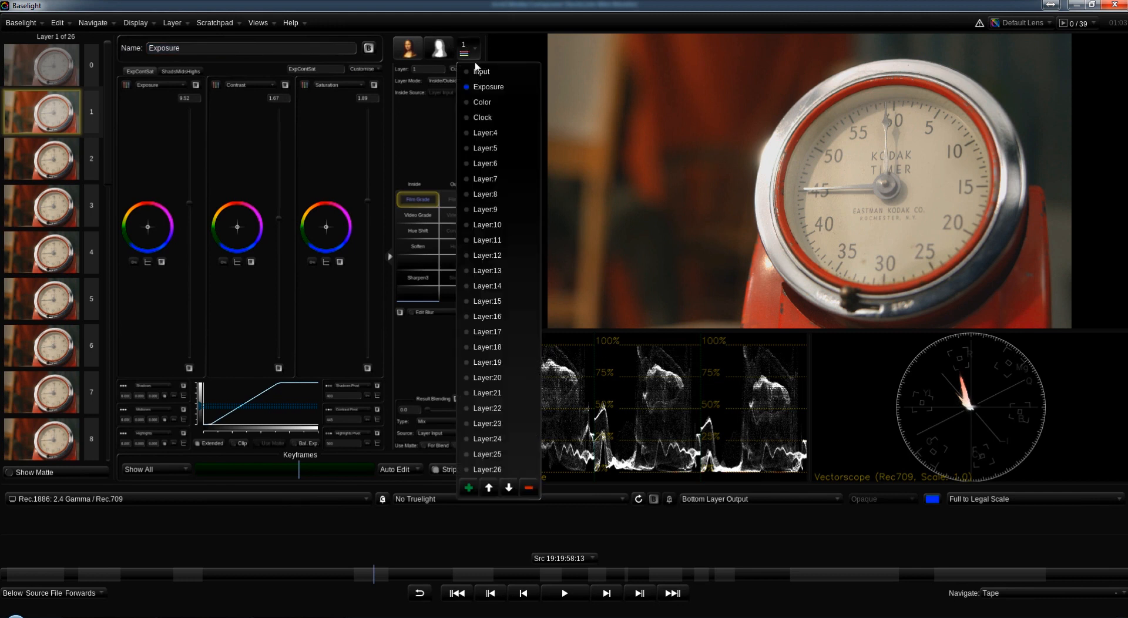